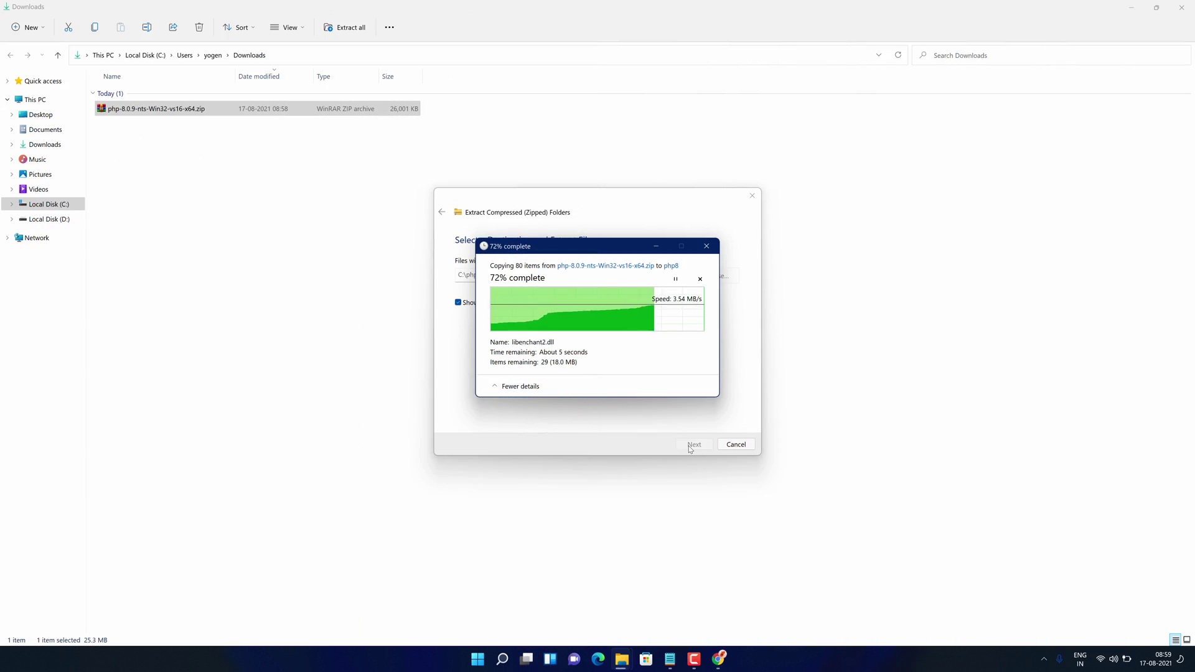
Step: Scroll through the PHP tutorial, highlighting each step heading, starting with Step 1: Download PHP For Windows 11
{"action": "left_click_drag", "start_coordinate": [188, 207], "coordinate": [689, 208]}
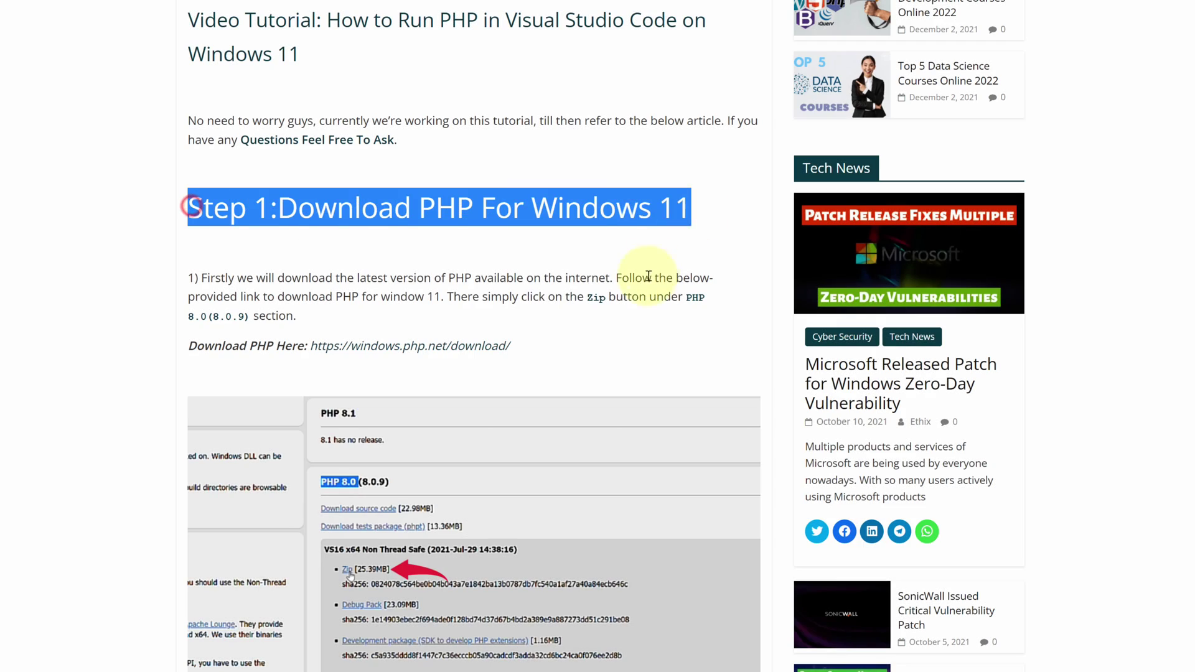
{"action": "scroll", "coordinate": [647, 276], "scroll_direction": "down", "scroll_amount": 10}
{"action": "left_click_drag", "start_coordinate": [187, 106], "coordinate": [552, 160]}
{"action": "scroll", "coordinate": [554, 162], "scroll_direction": "down", "scroll_amount": 10}
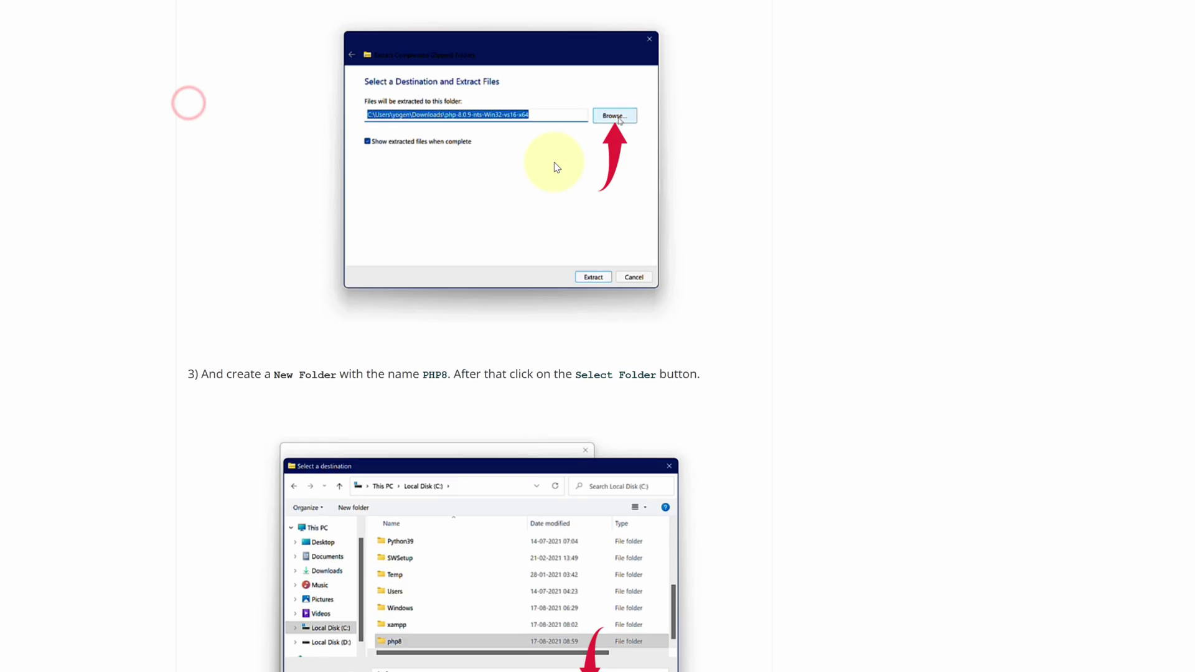
{"action": "scroll", "coordinate": [554, 162], "scroll_direction": "down", "scroll_amount": 15}
{"action": "left_click_drag", "start_coordinate": [189, 218], "coordinate": [671, 226]}
{"action": "scroll", "coordinate": [663, 241], "scroll_direction": "down", "scroll_amount": 5}
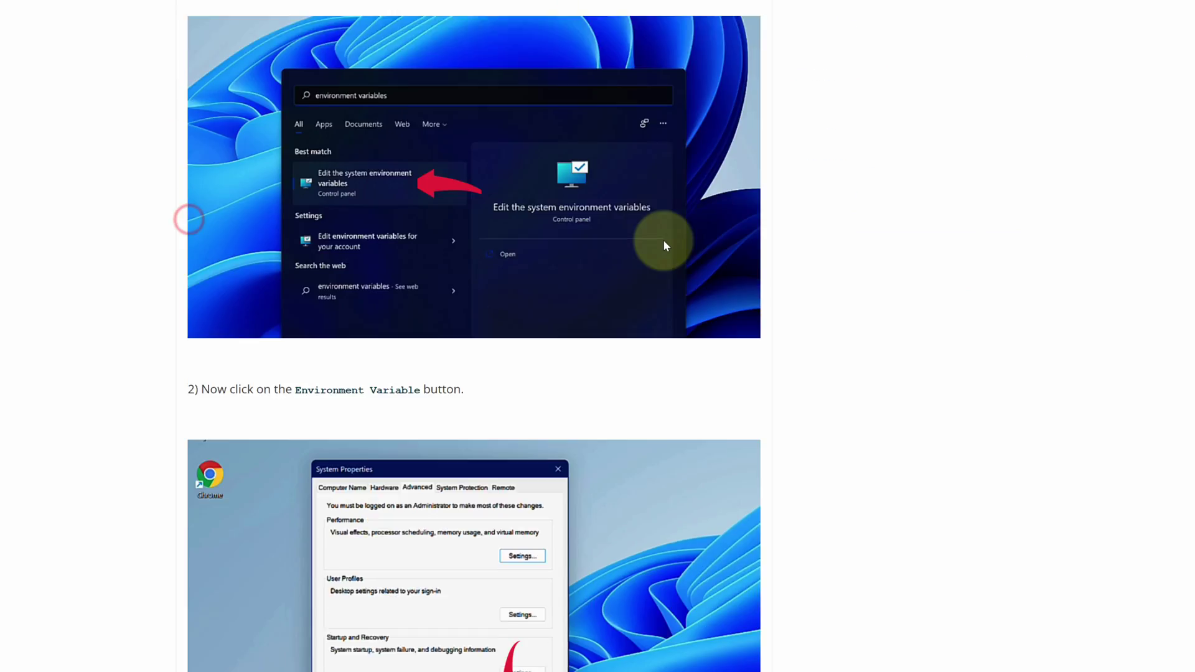
{"action": "scroll", "coordinate": [663, 240], "scroll_direction": "down", "scroll_amount": 15}
{"action": "left_click_drag", "start_coordinate": [193, 111], "coordinate": [548, 116]}
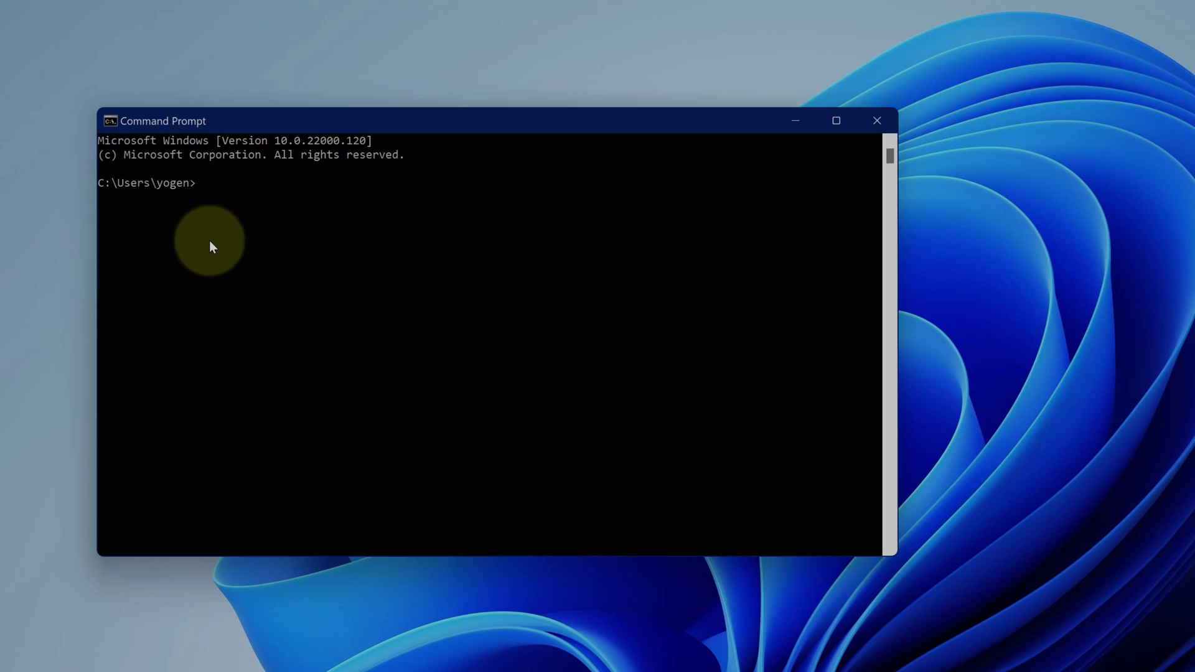
Step: Run php --version in Command Prompt and highlight PHP 8.0 in the output
{"action": "type", "text": "php --vers"}
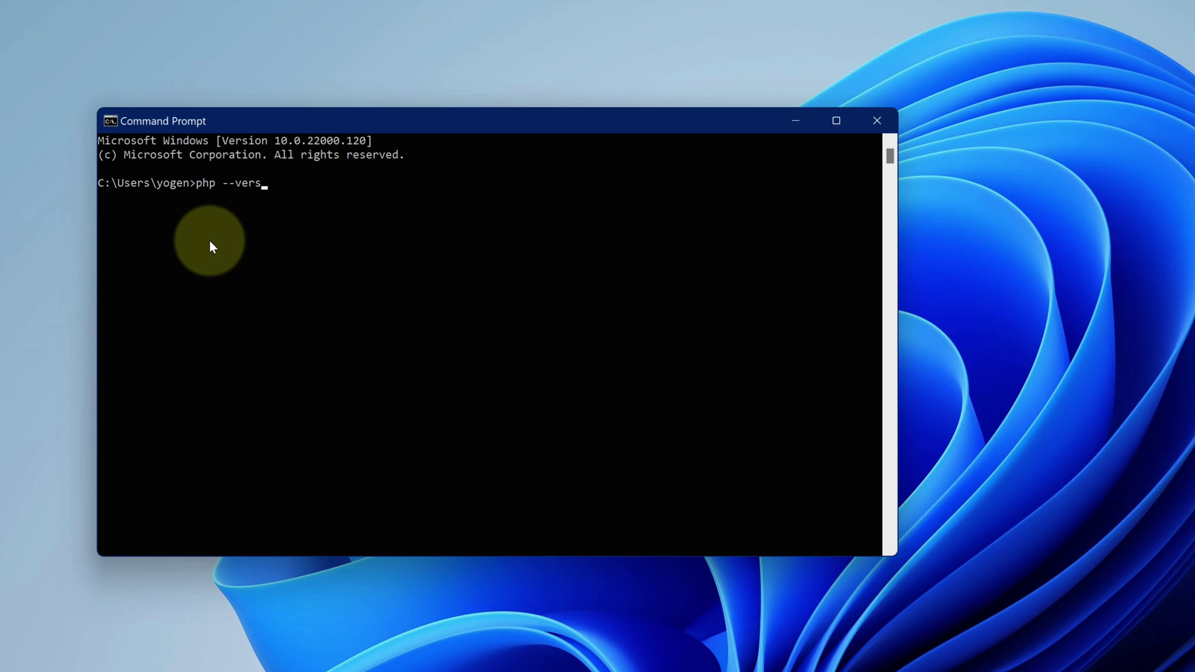
{"action": "type", "text": "ion"}
{"action": "key", "text": "Return"}
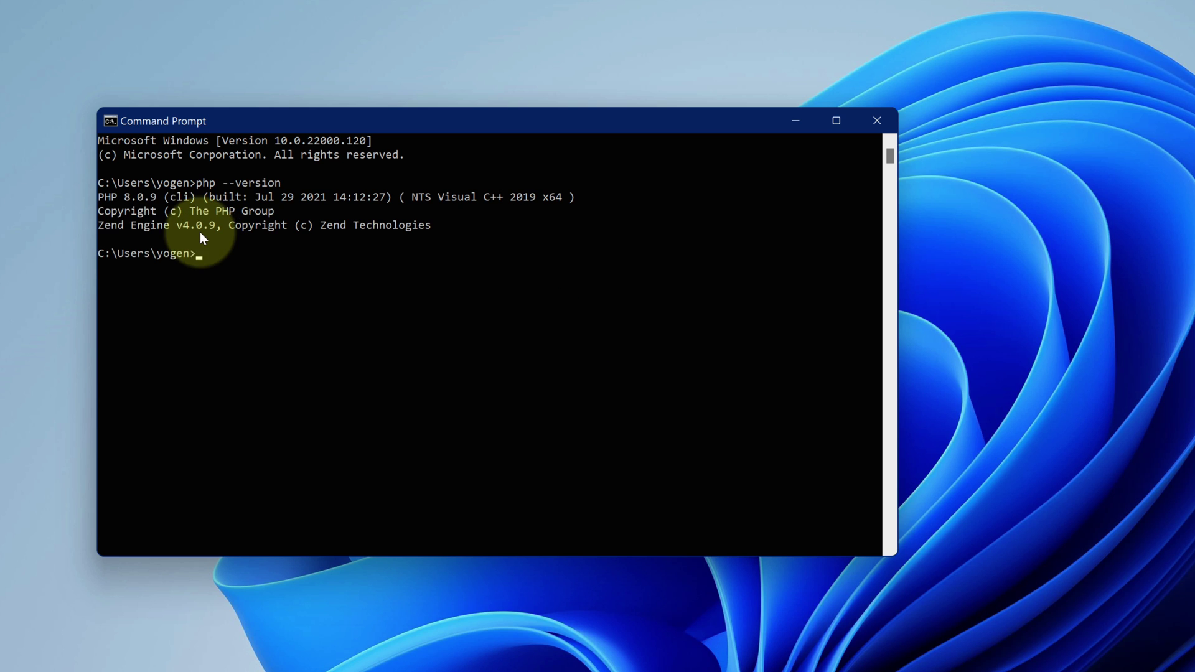
{"action": "left_click_drag", "start_coordinate": [99, 199], "coordinate": [155, 200]}
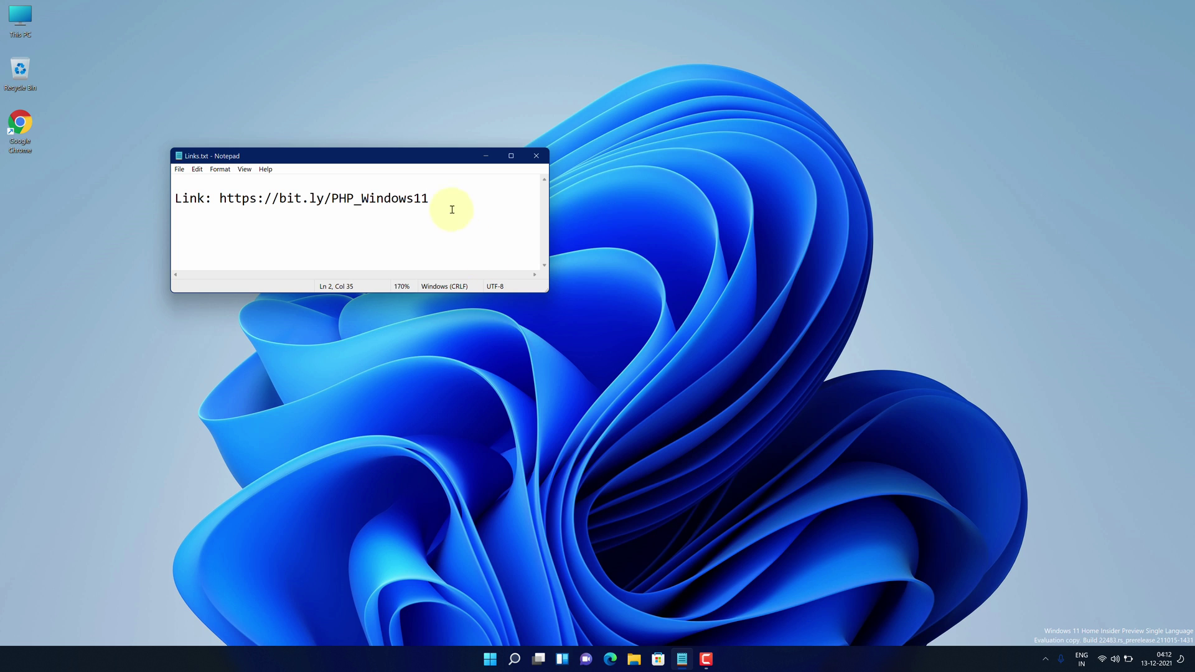
{"action": "left_click_drag", "start_coordinate": [428, 198], "coordinate": [214, 200]}
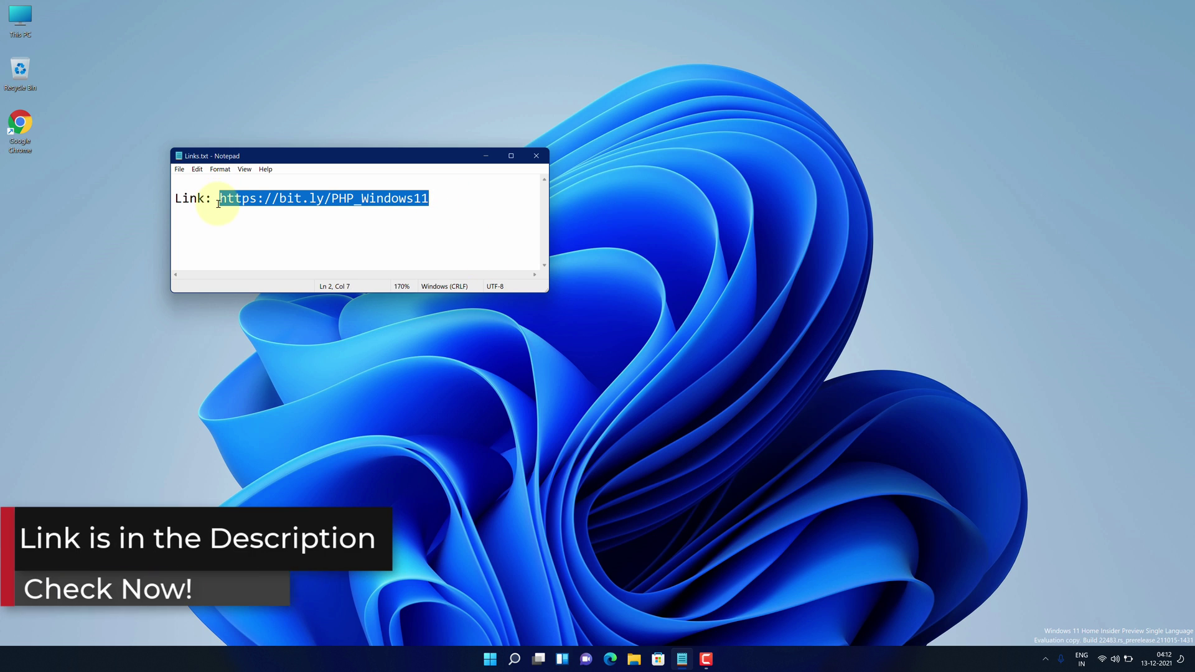
{"action": "right_click", "coordinate": [218, 203]}
{"action": "left_click", "coordinate": [232, 239]}
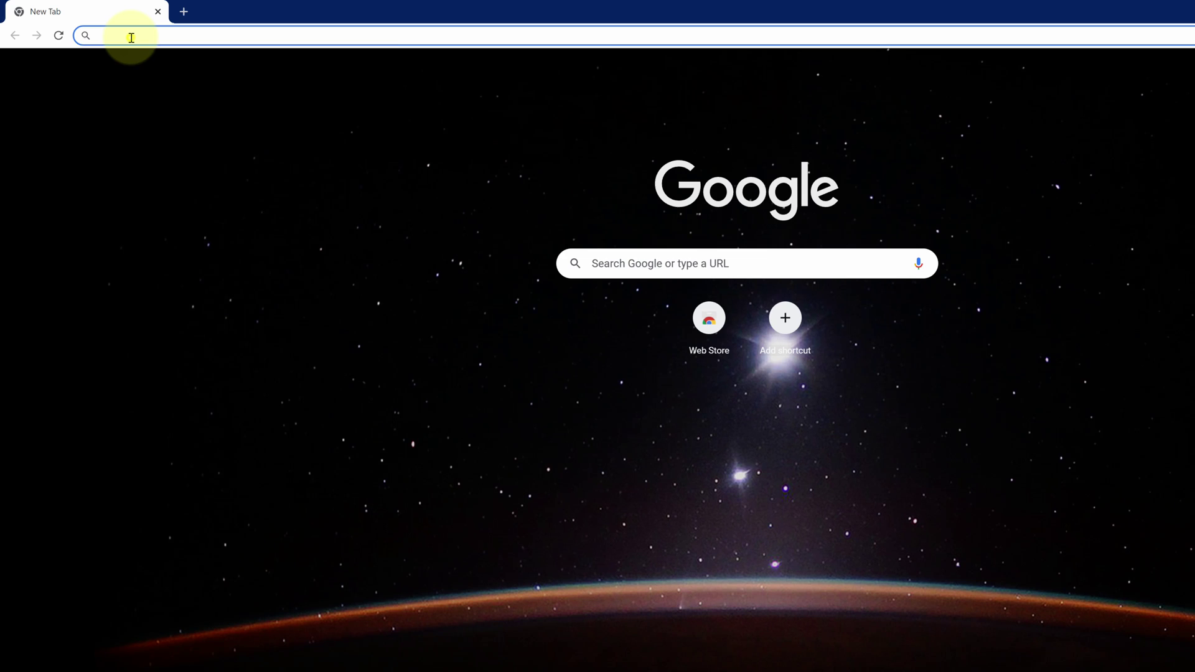
Step: Paste the copied link into Chrome's address bar and load it
{"action": "right_click", "coordinate": [131, 38]}
{"action": "left_click", "coordinate": [171, 128]}
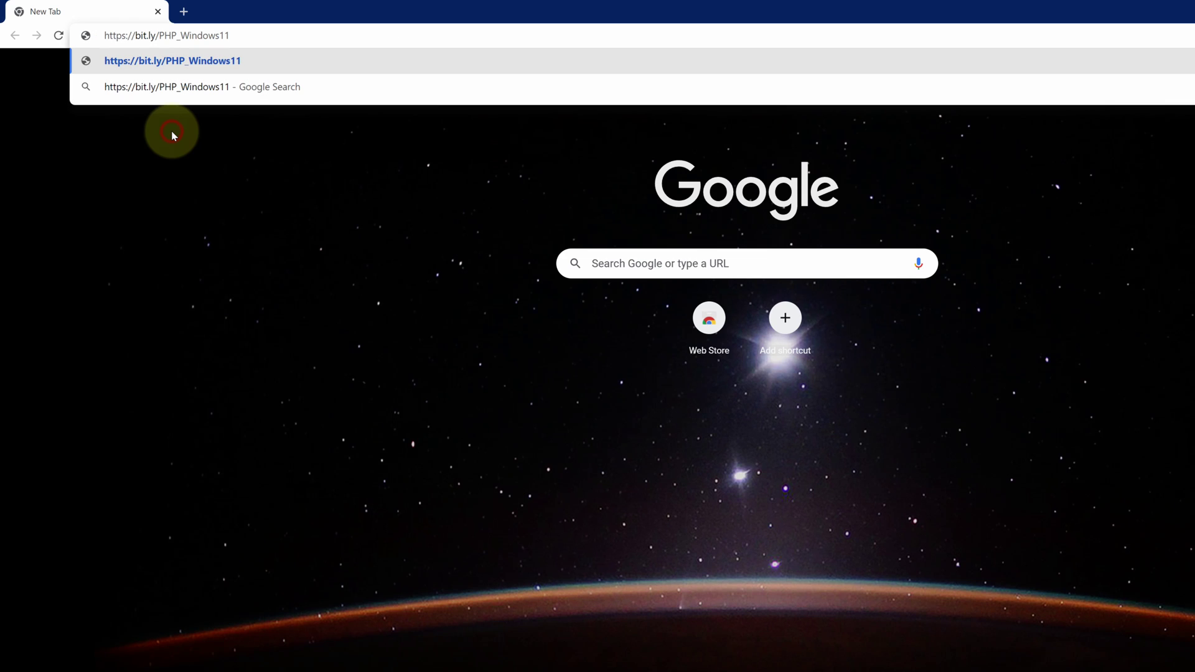
{"action": "key", "text": "Return"}
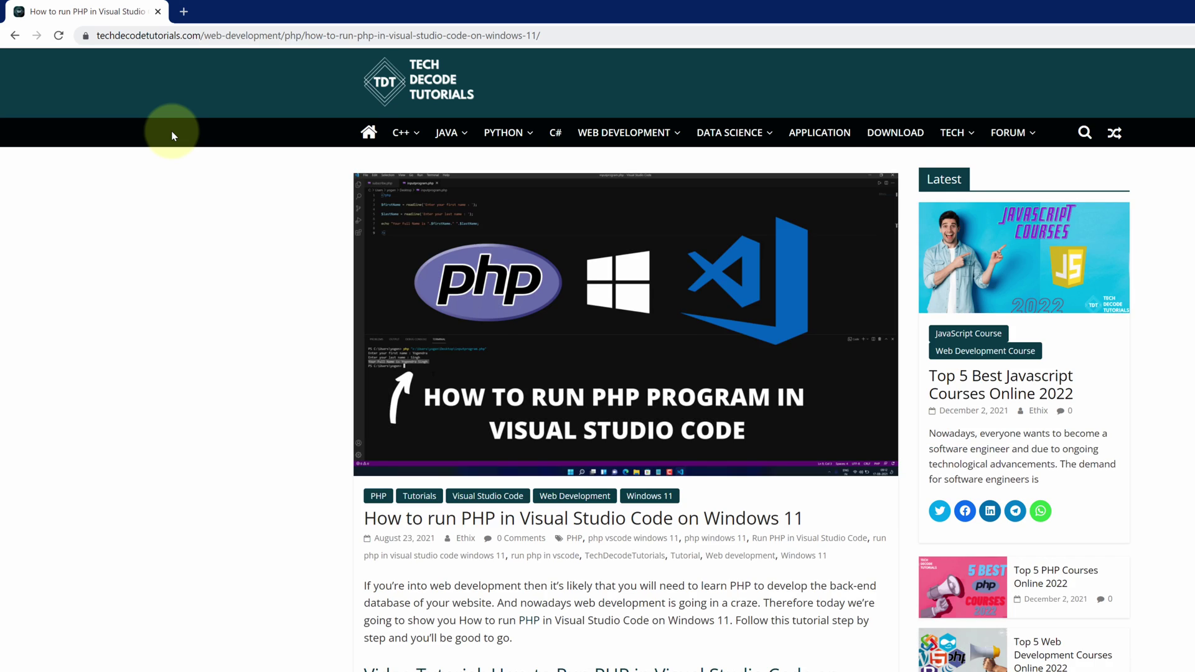
Step: Read through the article's Step 2 and Step 3 headings, then return to Step 1's Download PHP label
{"action": "scroll", "coordinate": [285, 501], "scroll_direction": "down", "scroll_amount": 8}
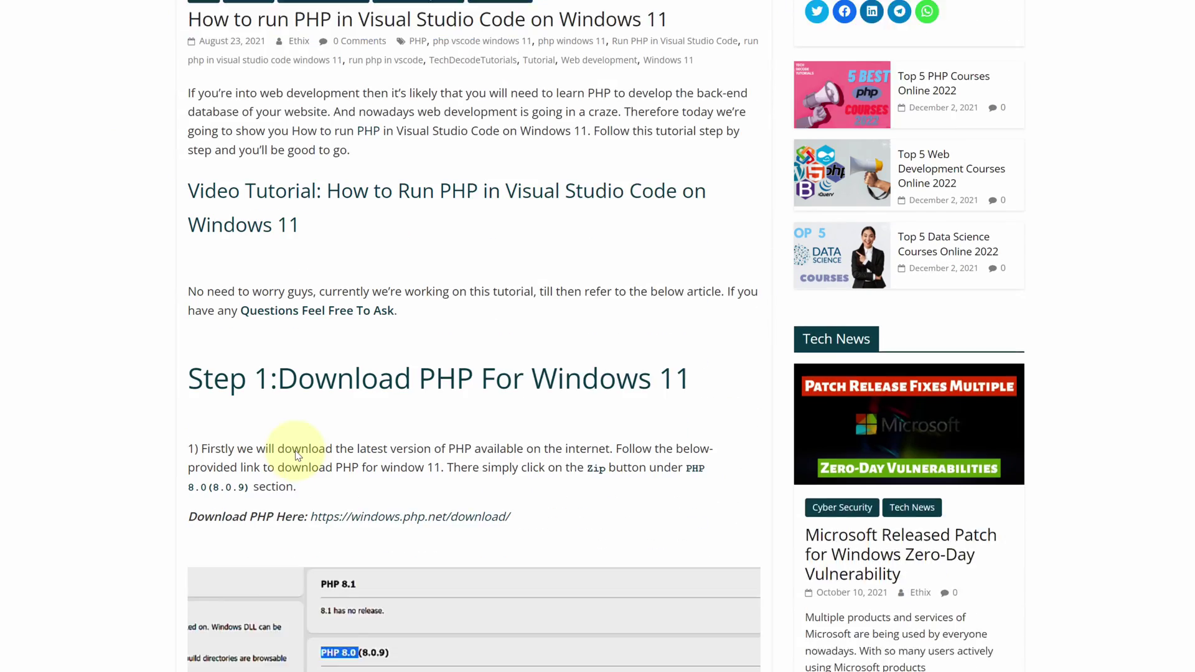
{"action": "left_click_drag", "start_coordinate": [189, 207], "coordinate": [697, 209]}
{"action": "scroll", "coordinate": [300, 149], "scroll_direction": "down", "scroll_amount": 10}
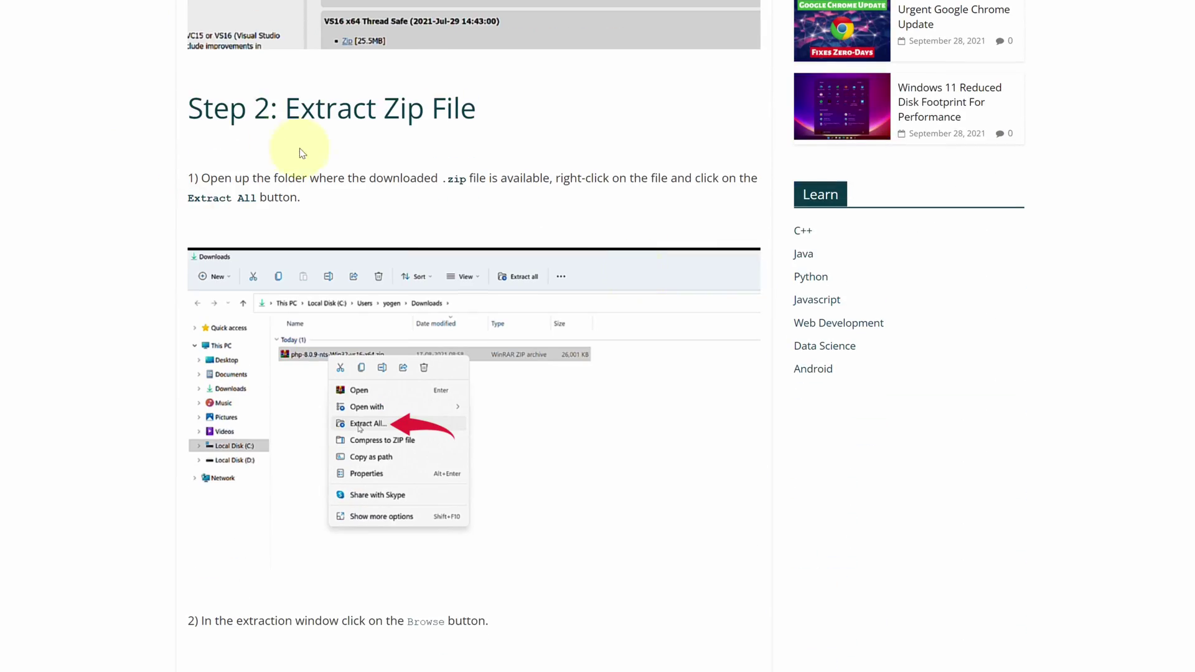
{"action": "left_click_drag", "start_coordinate": [189, 107], "coordinate": [497, 112]}
{"action": "scroll", "coordinate": [553, 163], "scroll_direction": "down", "scroll_amount": 5}
{"action": "scroll", "coordinate": [555, 166], "scroll_direction": "down", "scroll_amount": 15}
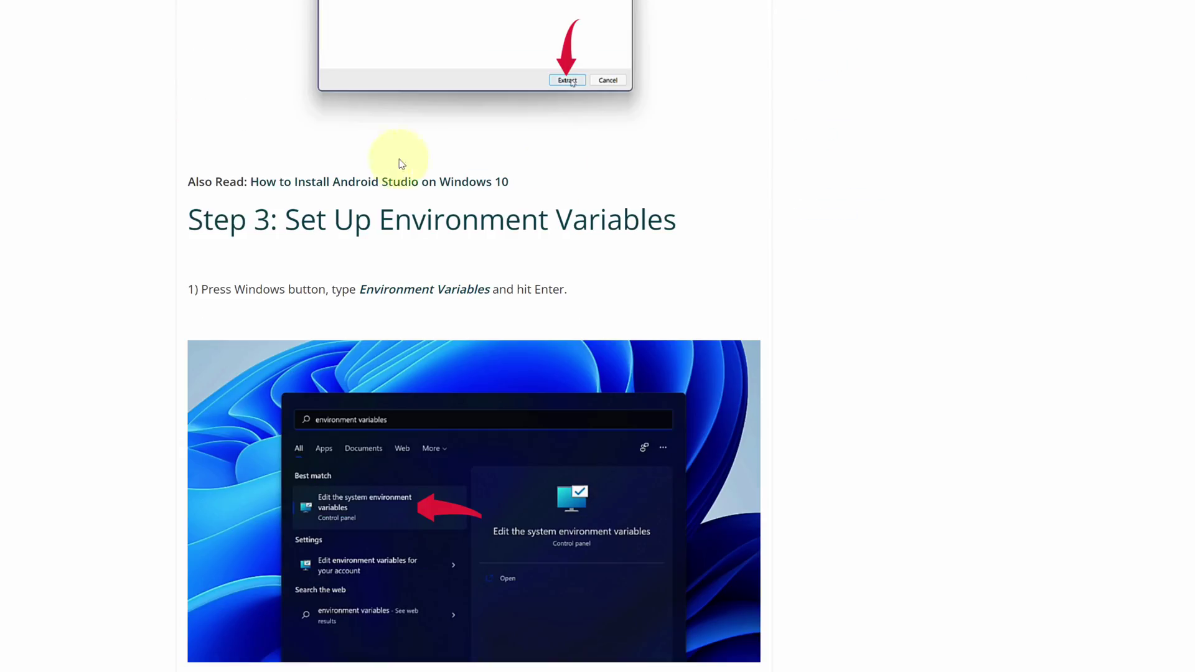
{"action": "left_click_drag", "start_coordinate": [191, 219], "coordinate": [664, 233]}
{"action": "scroll", "coordinate": [664, 239], "scroll_direction": "down", "scroll_amount": 20}
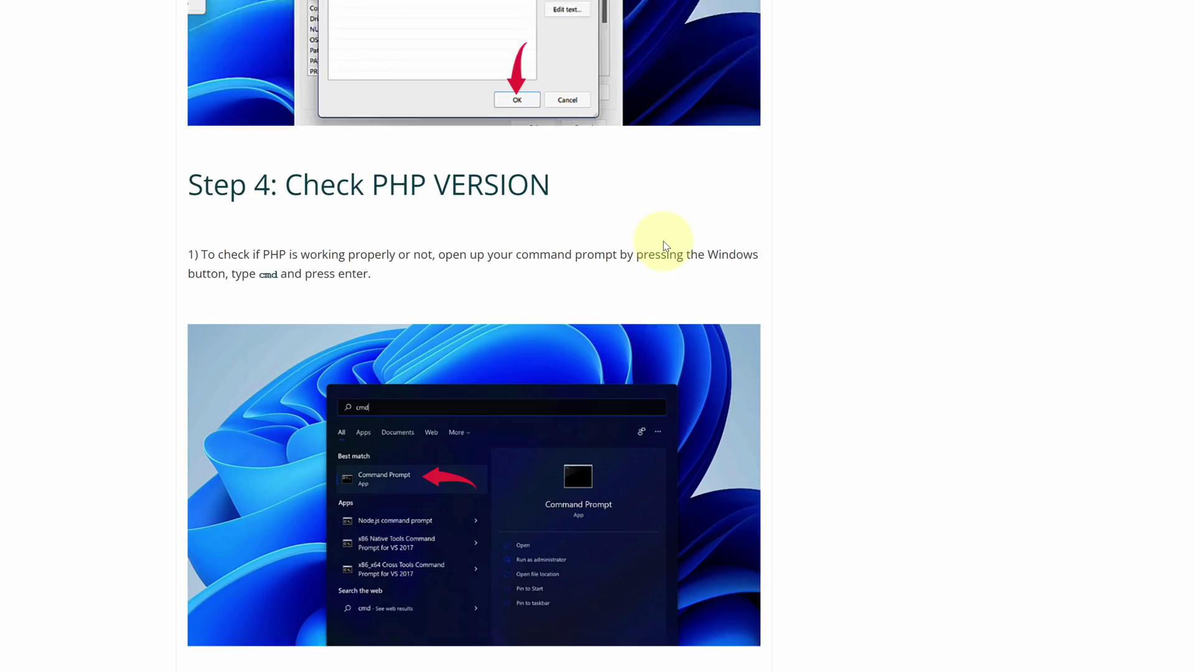
{"action": "left_click_drag", "start_coordinate": [192, 109], "coordinate": [551, 112]}
{"action": "scroll", "coordinate": [581, 205], "scroll_direction": "down", "scroll_amount": 10}
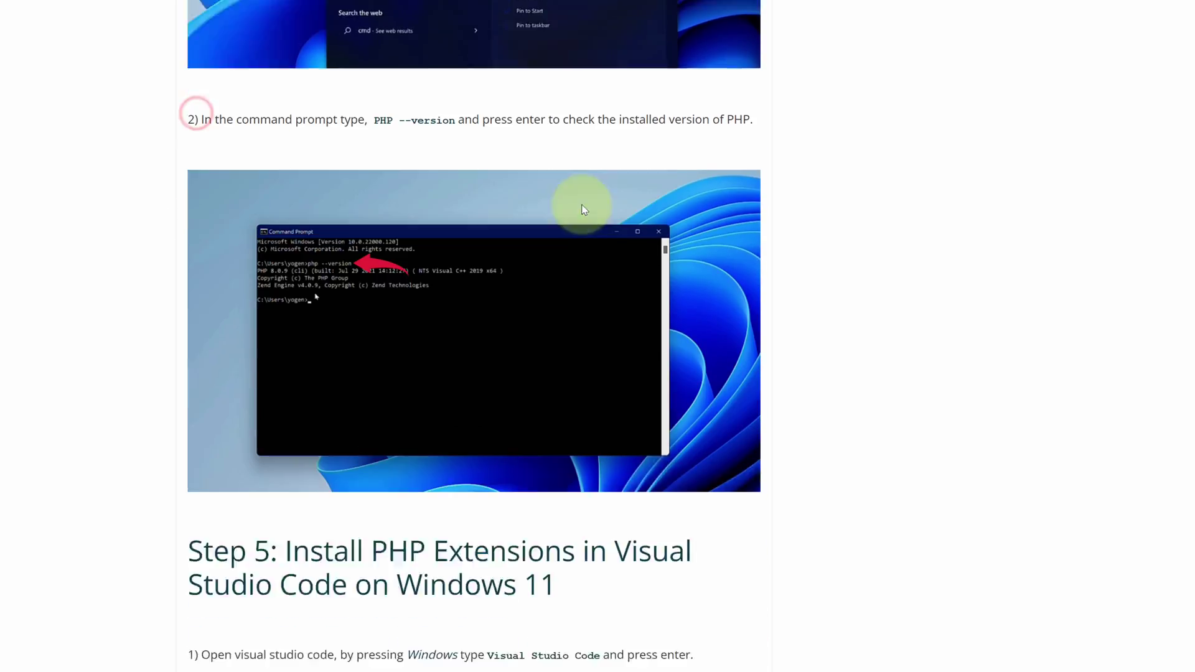
{"action": "scroll", "coordinate": [582, 204], "scroll_direction": "up", "scroll_amount": 20}
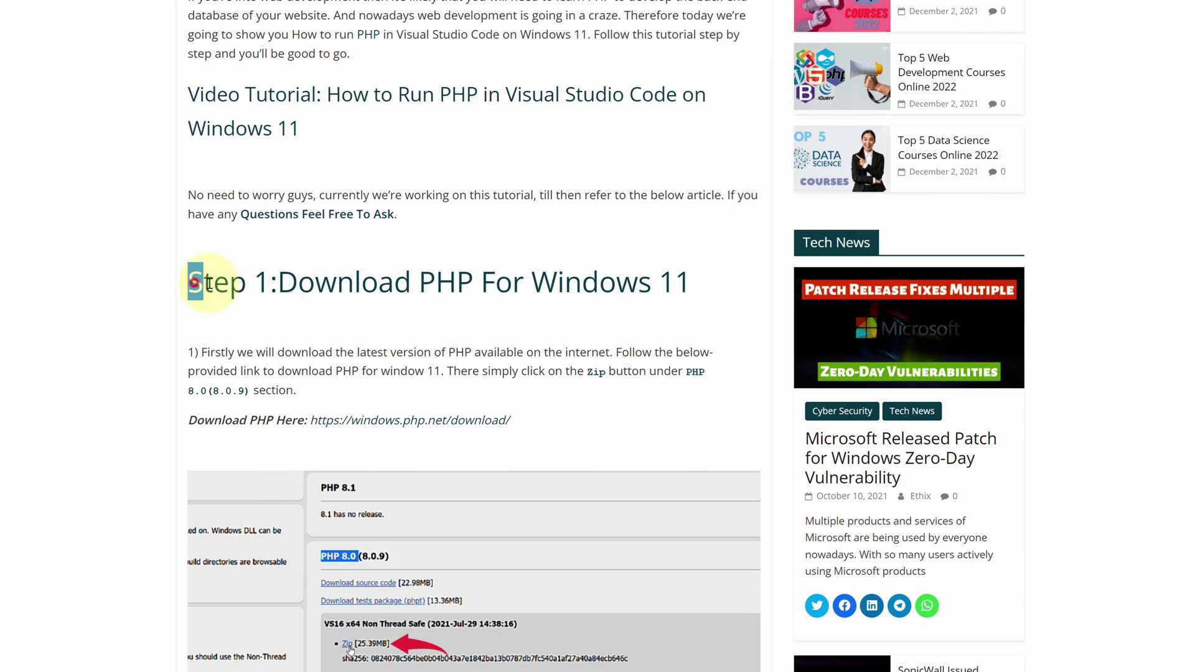
{"action": "left_click_drag", "start_coordinate": [209, 284], "coordinate": [271, 284]}
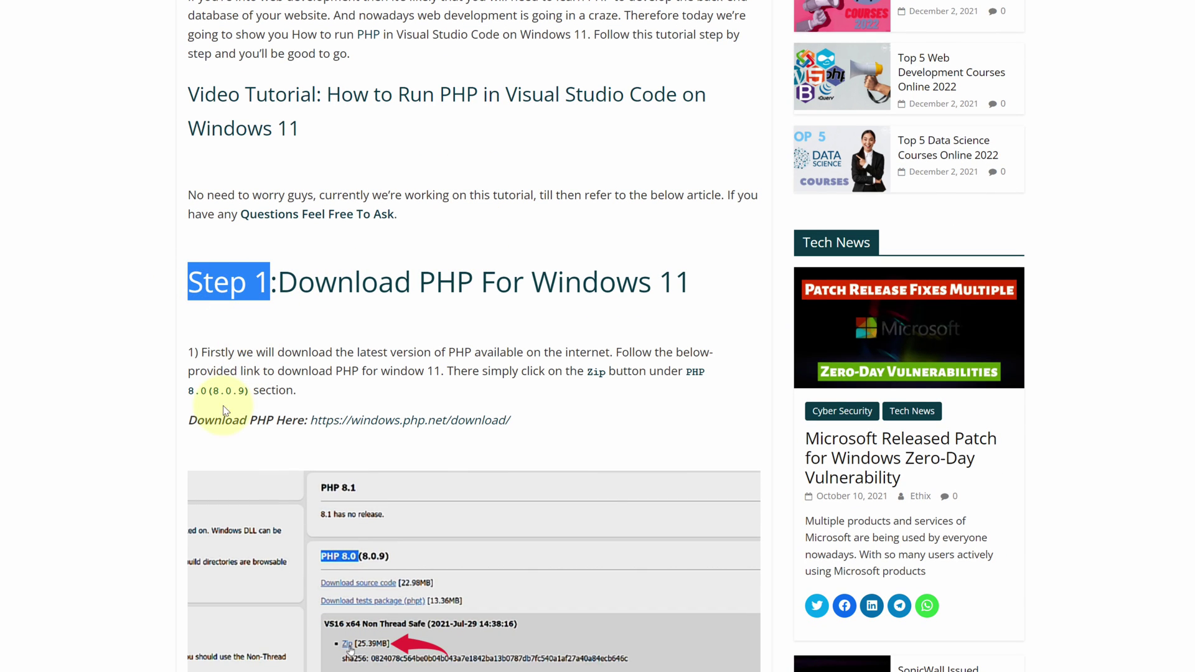
{"action": "left_click_drag", "start_coordinate": [190, 422], "coordinate": [272, 423]}
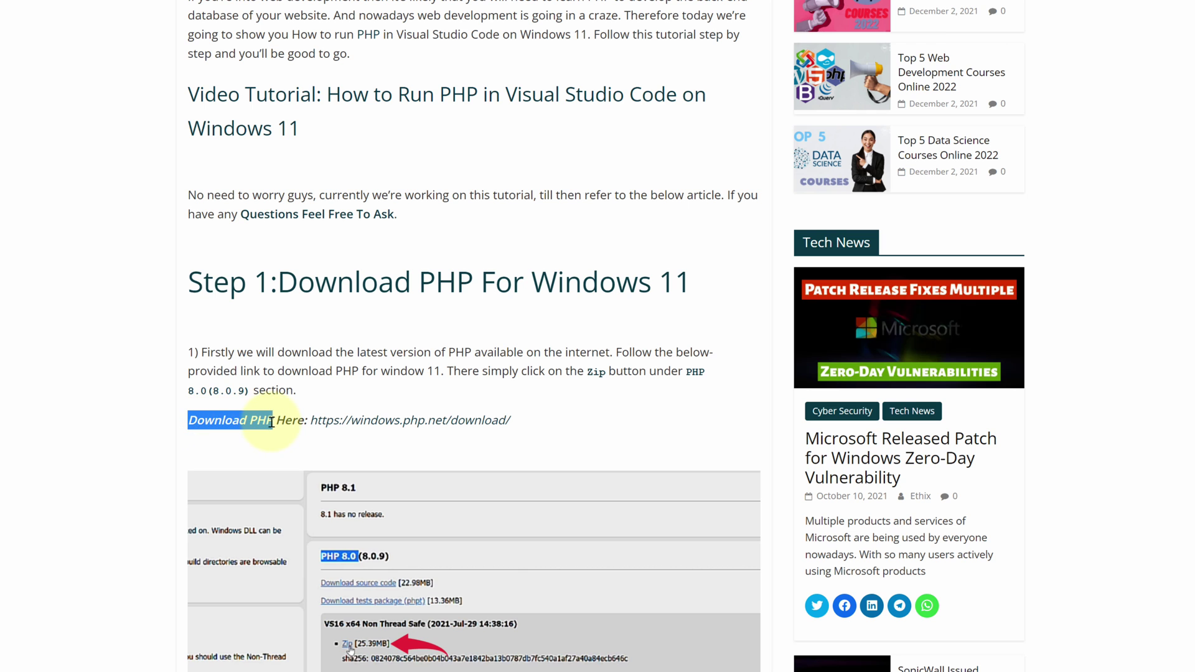
Step: Download the PHP 8.0.9 VS16 x64 Non Thread Safe Zip from windows.php.net and show it in its folder
{"action": "left_click", "coordinate": [394, 423]}
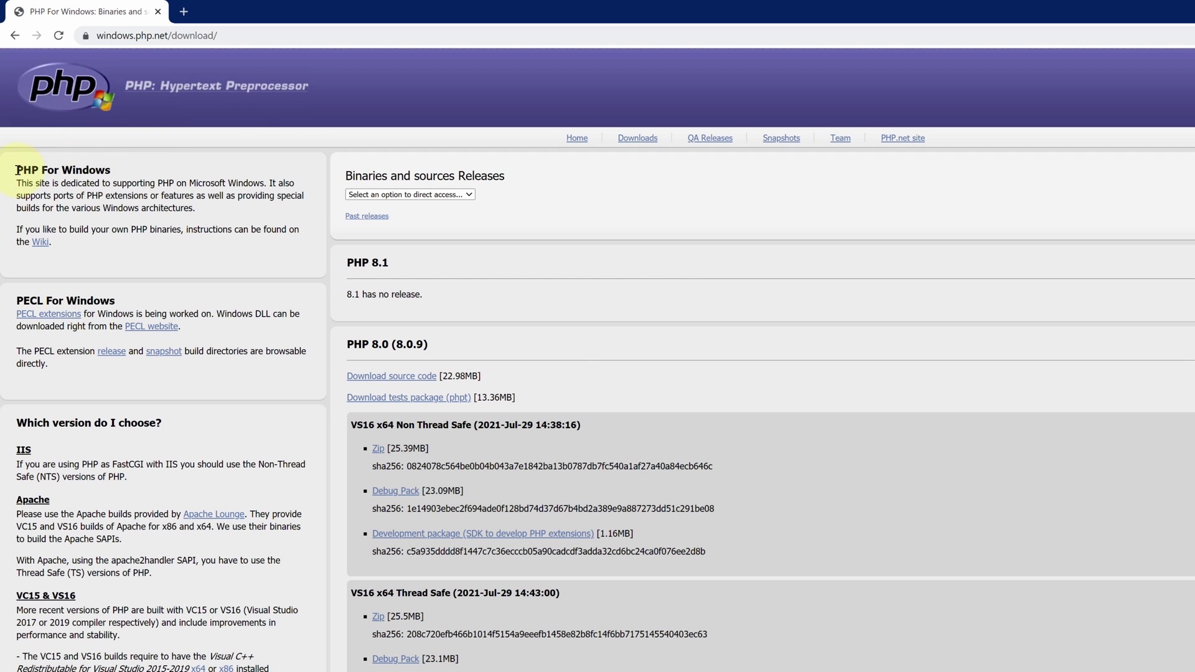
{"action": "left_click_drag", "start_coordinate": [16, 170], "coordinate": [106, 170]}
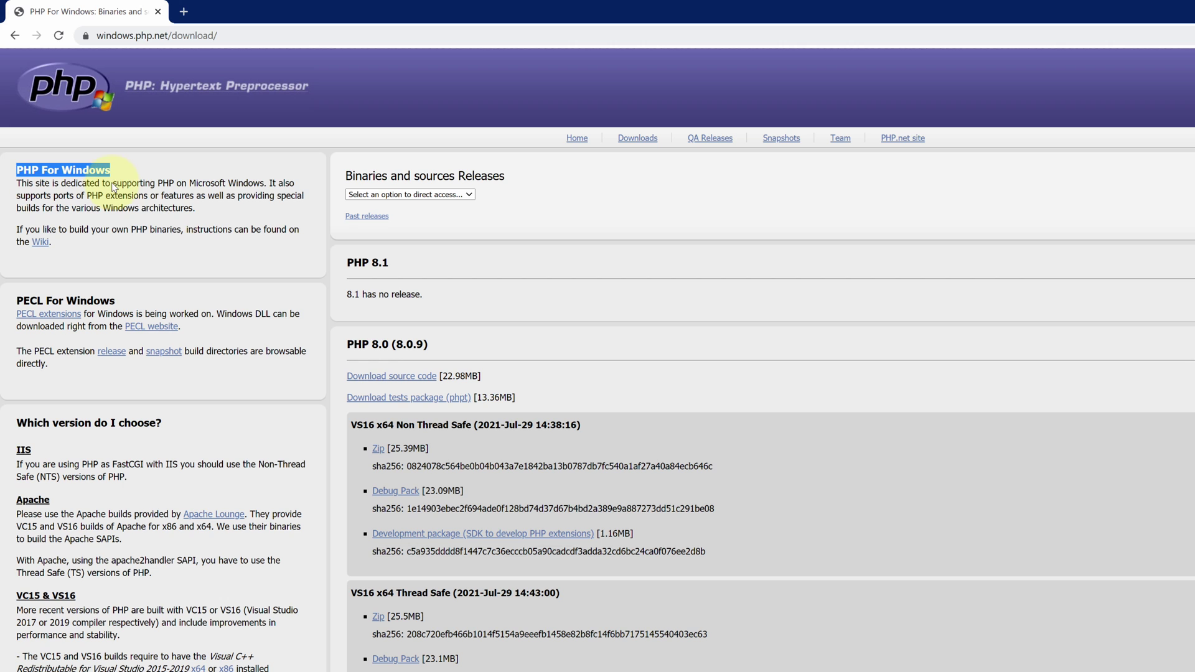
{"action": "left_click", "coordinate": [347, 344]}
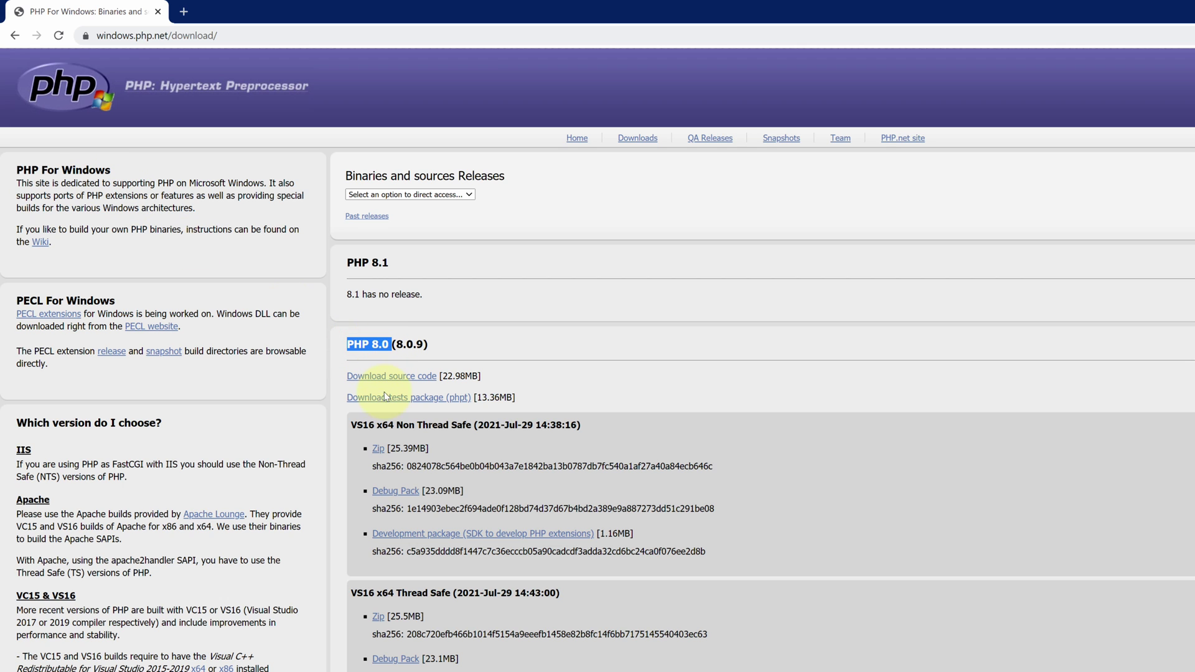
{"action": "left_click", "coordinate": [378, 449]}
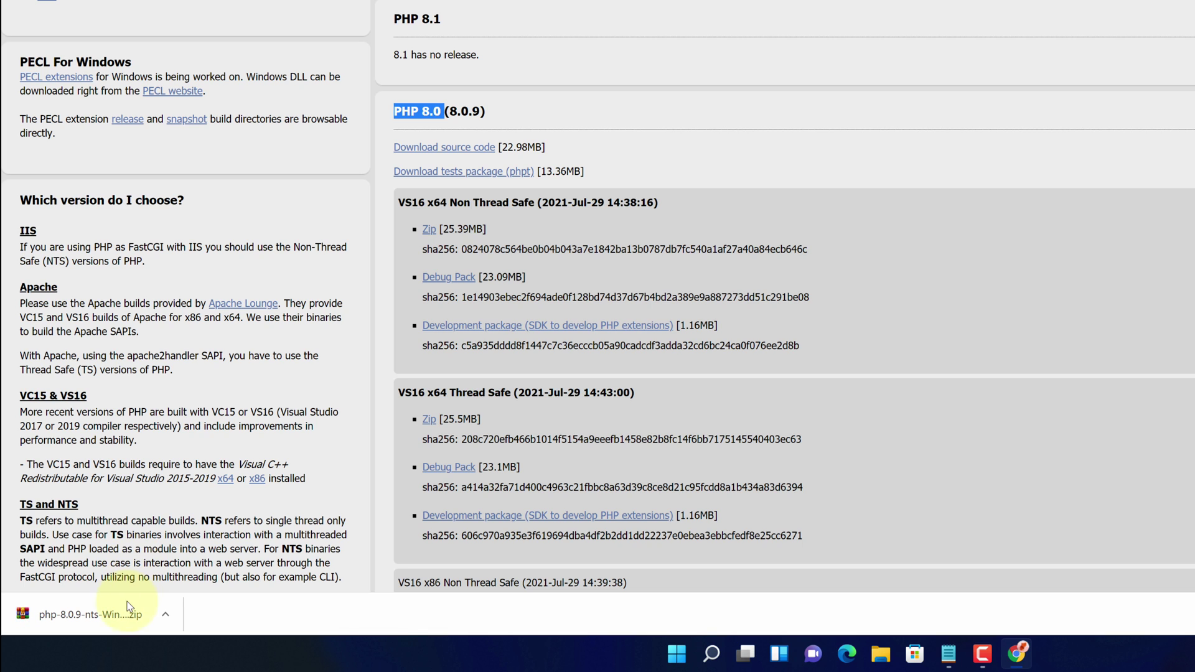
{"action": "left_click", "coordinate": [164, 615]}
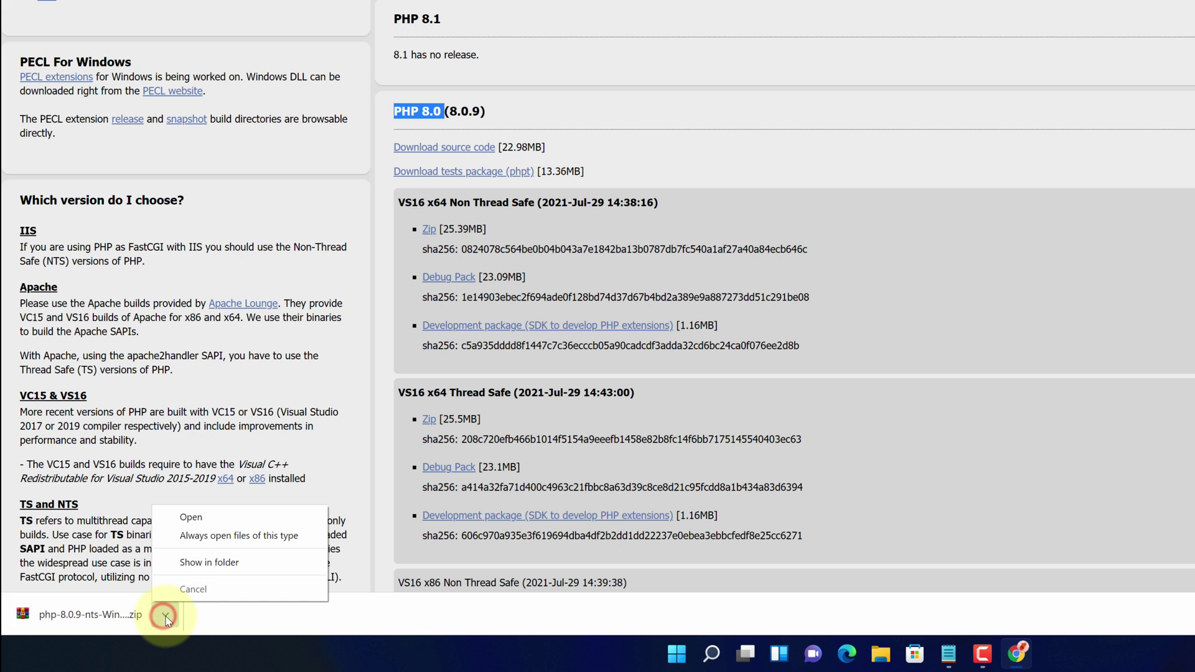
{"action": "left_click", "coordinate": [194, 563]}
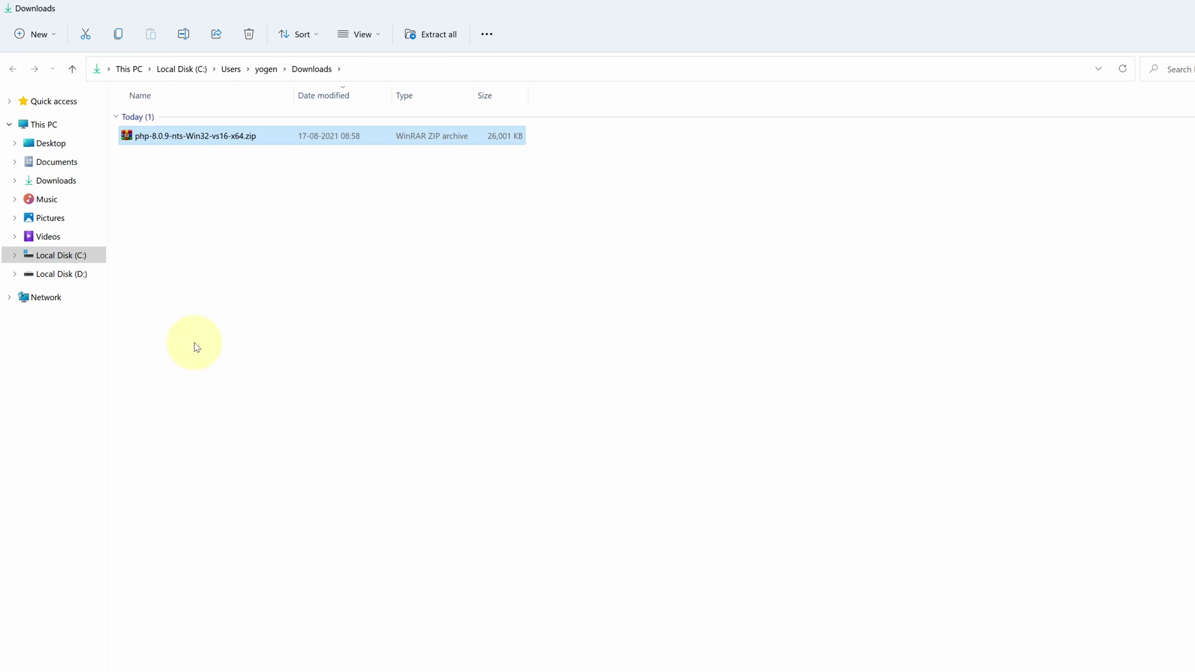
Step: Extract php-8.0.9-nts-Win32-vs16-x64.zip into a newly created C:\php8 folder
{"action": "right_click", "coordinate": [183, 141]}
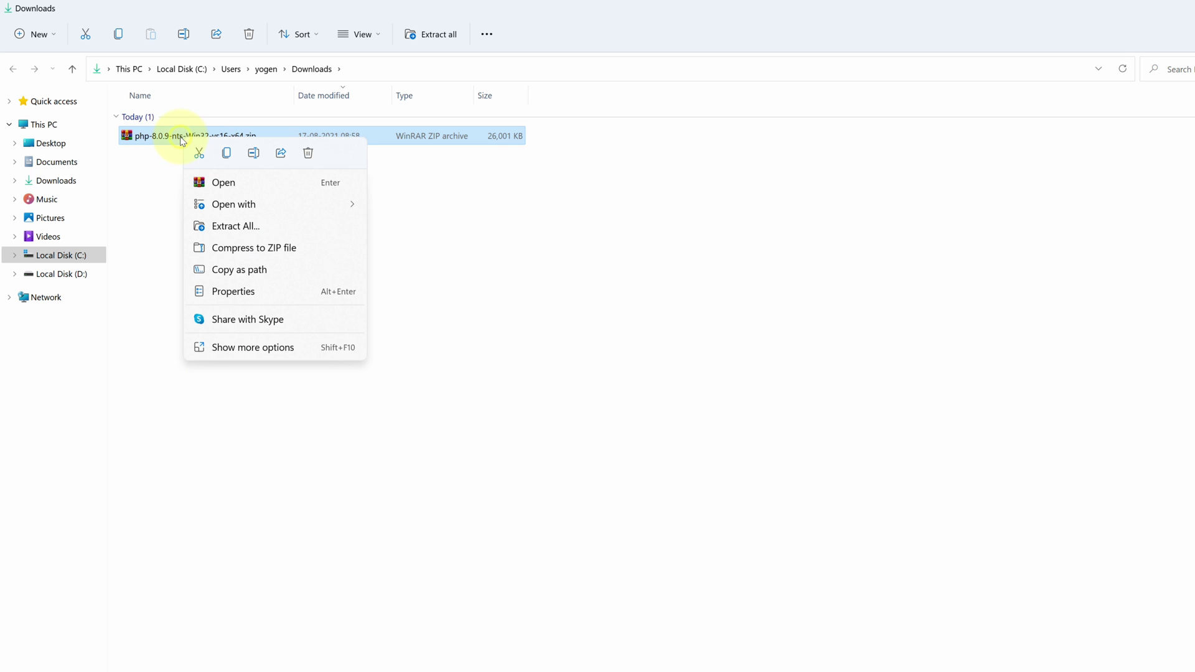
{"action": "left_click", "coordinate": [224, 230]}
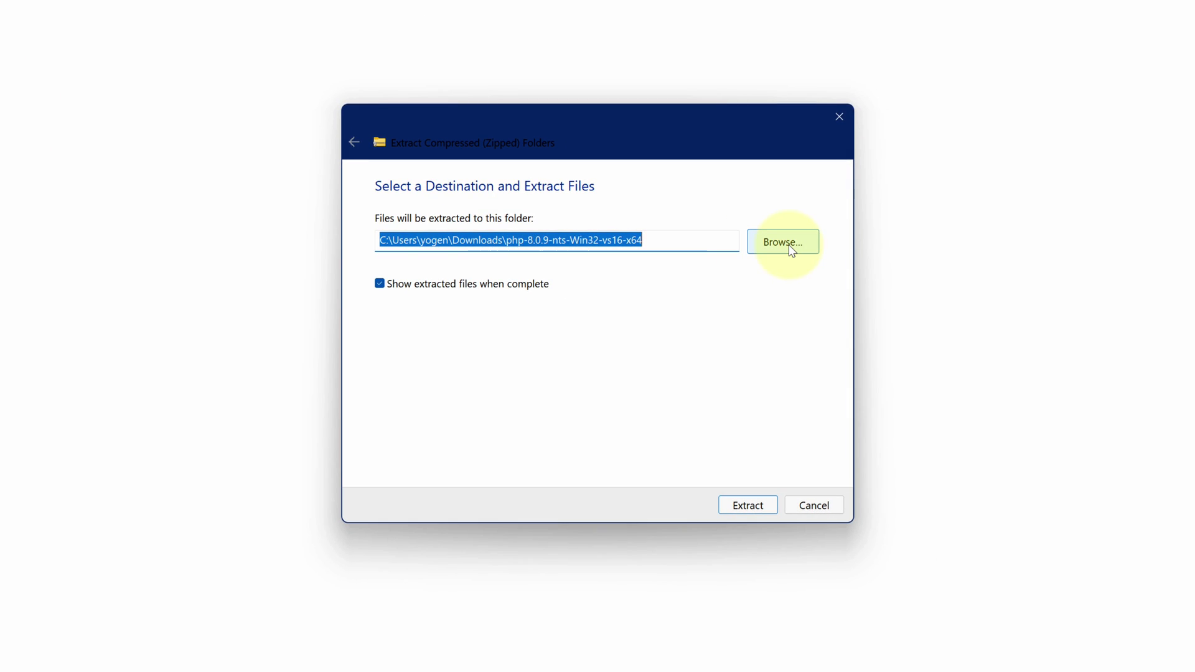
{"action": "left_click", "coordinate": [789, 246]}
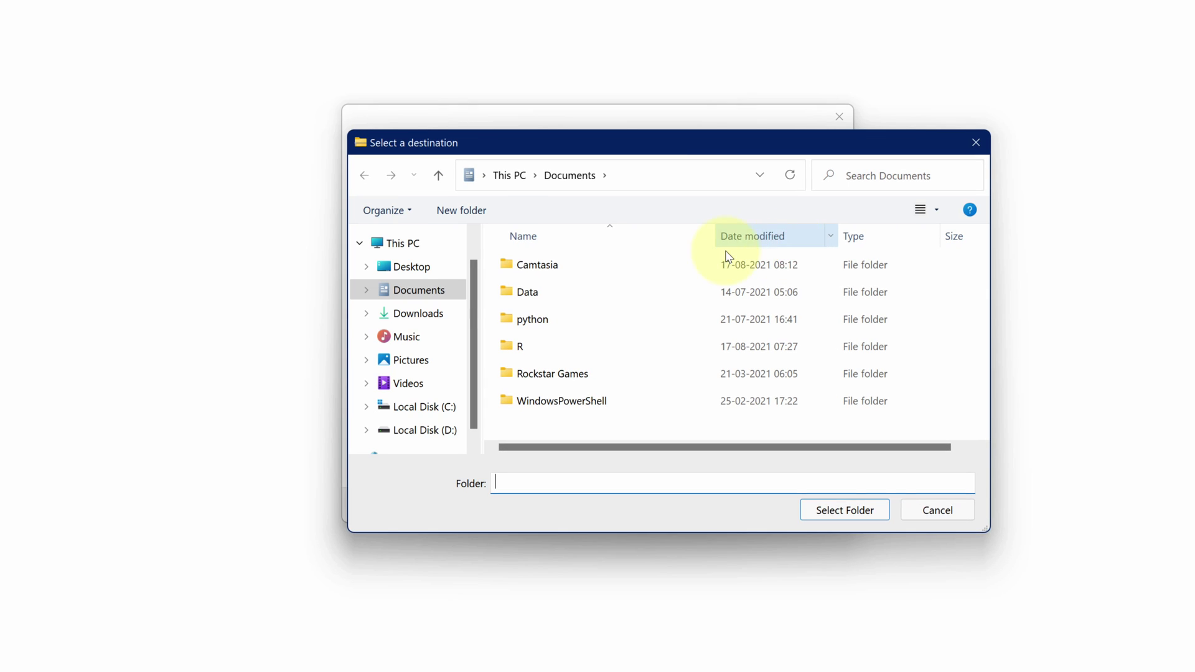
{"action": "left_click", "coordinate": [408, 416]}
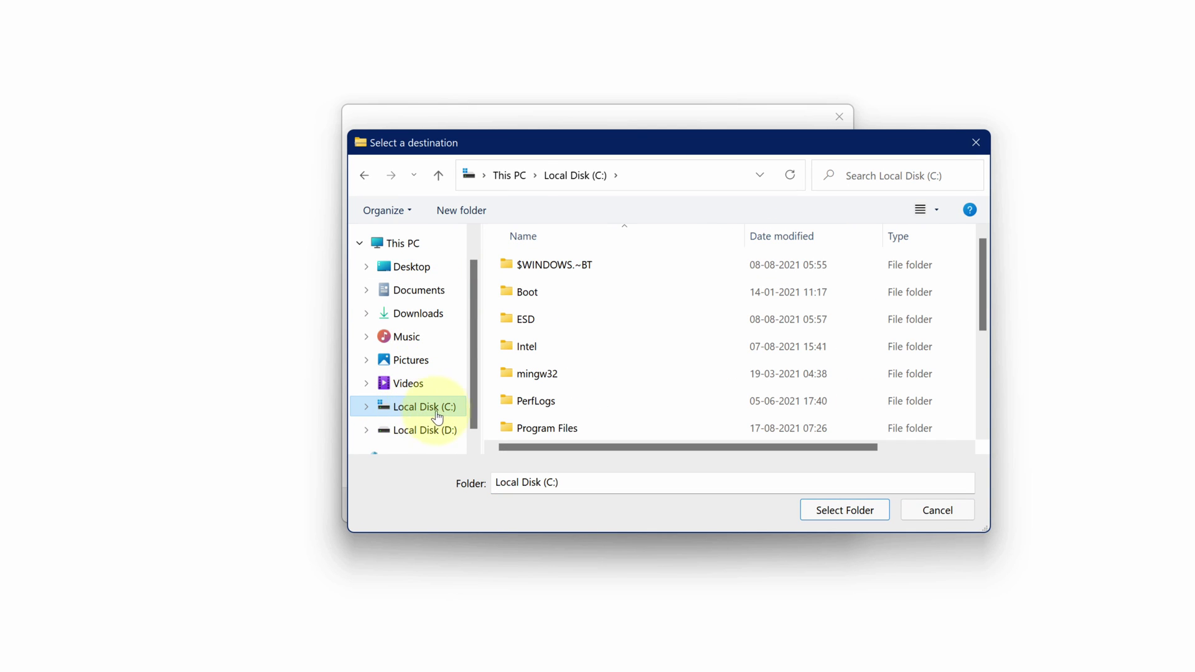
{"action": "left_click", "coordinate": [459, 210]}
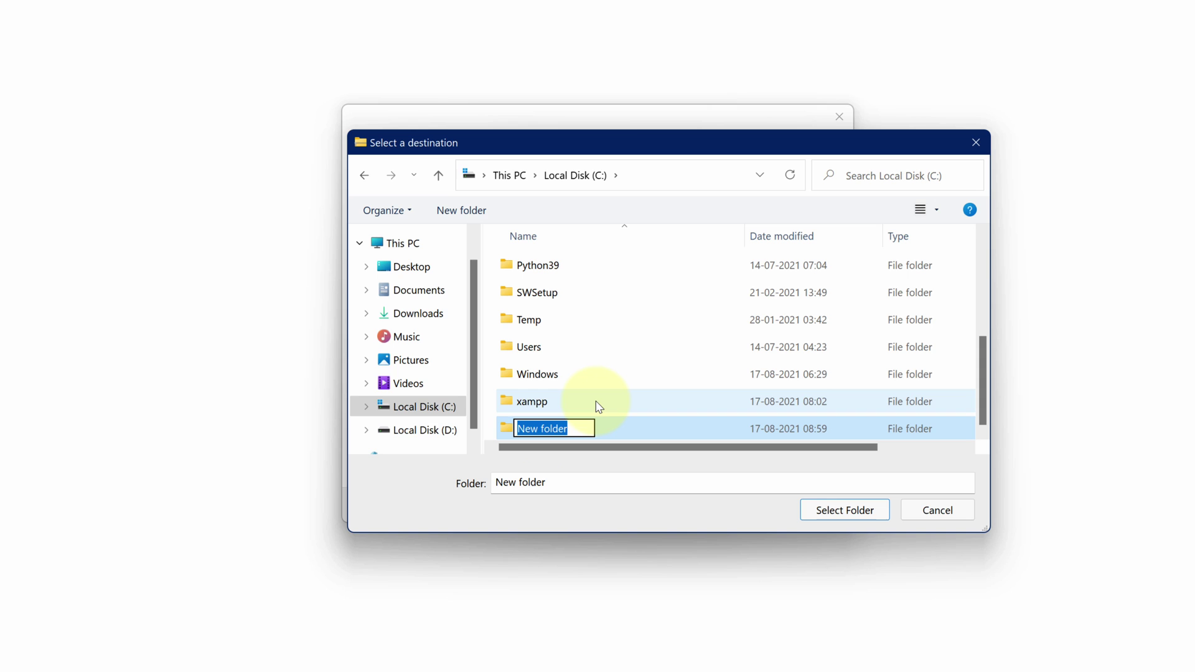
{"action": "type", "text": "php8"}
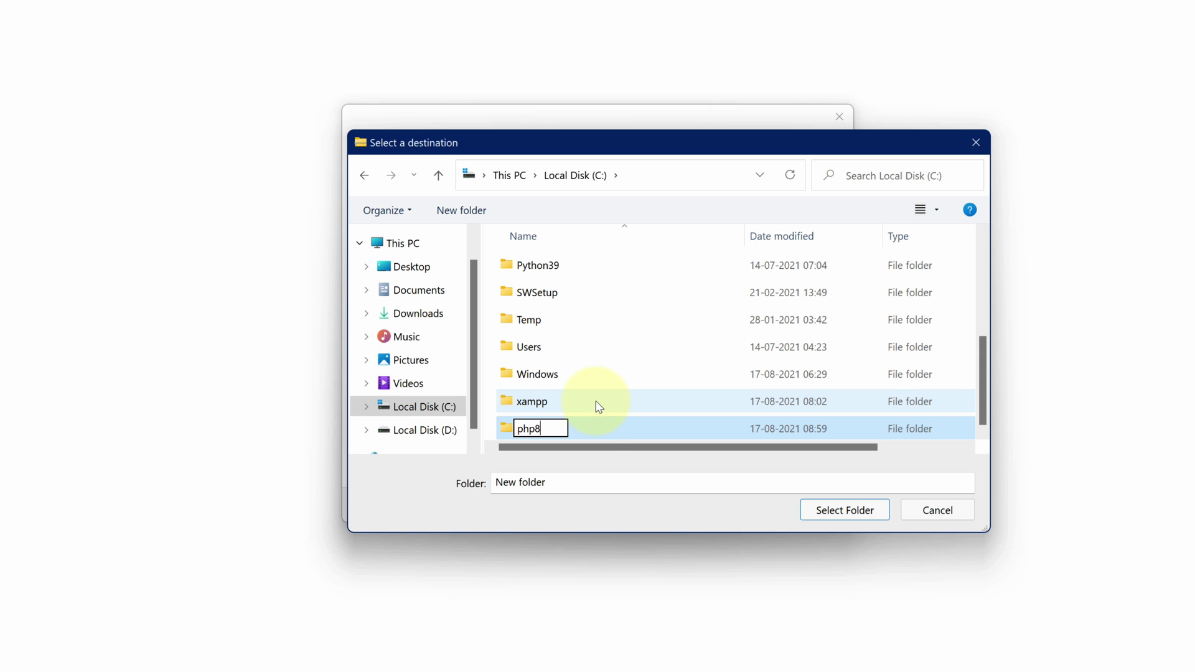
{"action": "left_click", "coordinate": [588, 433]}
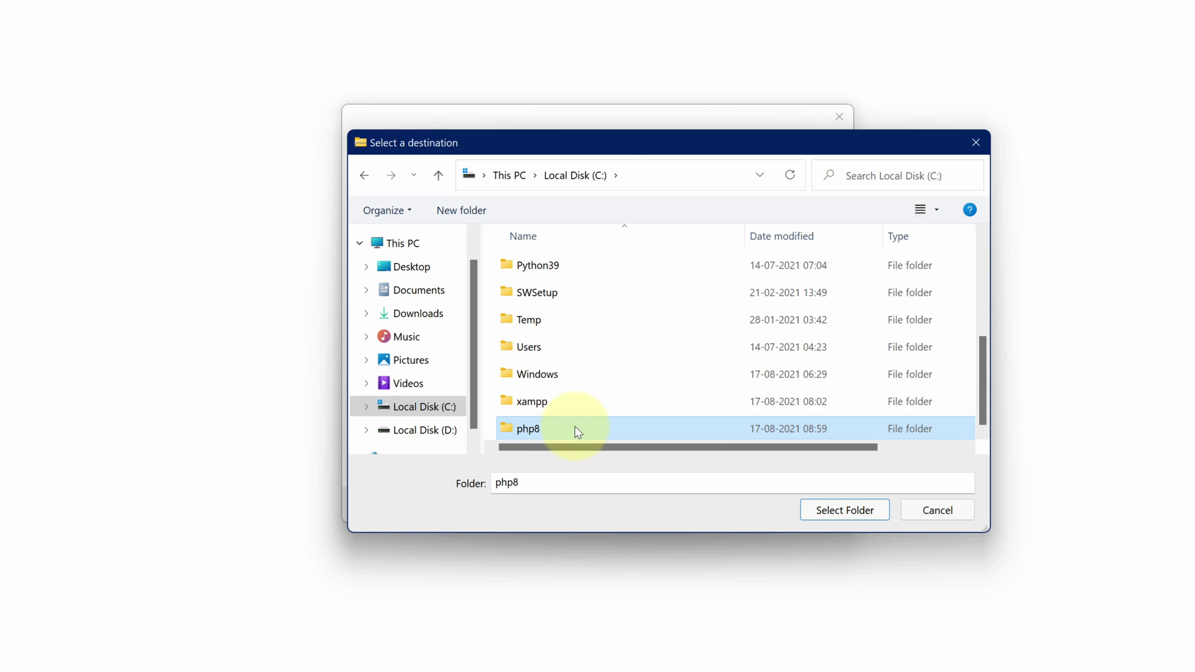
{"action": "left_click", "coordinate": [844, 511]}
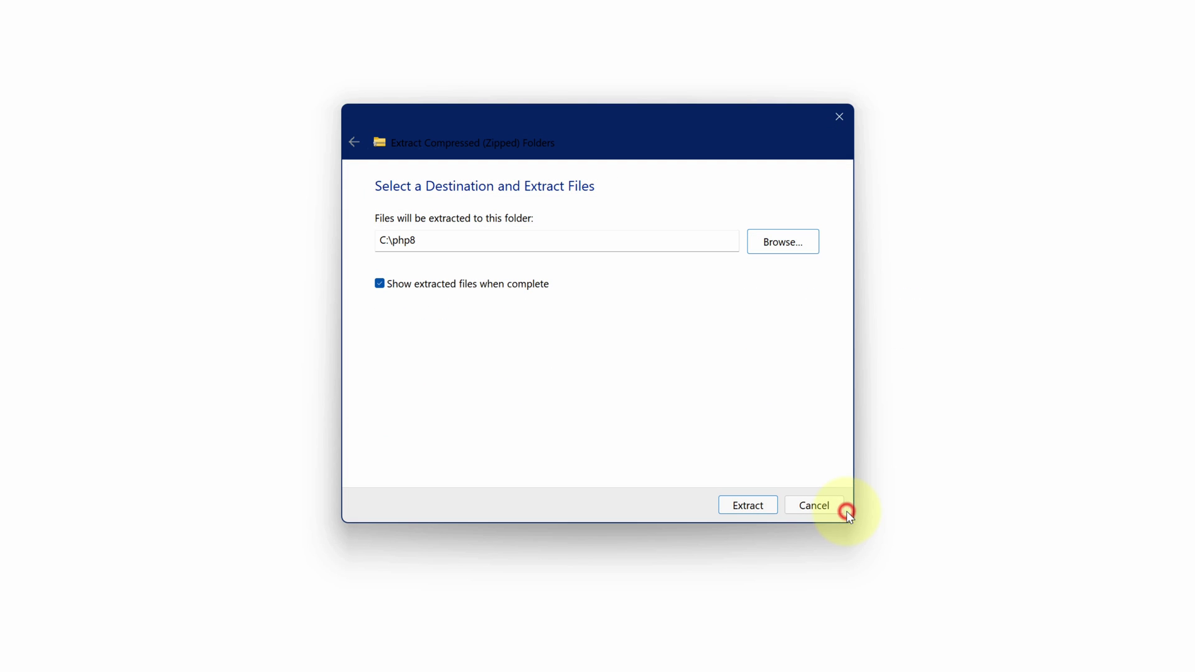
{"action": "double_click", "coordinate": [419, 240]}
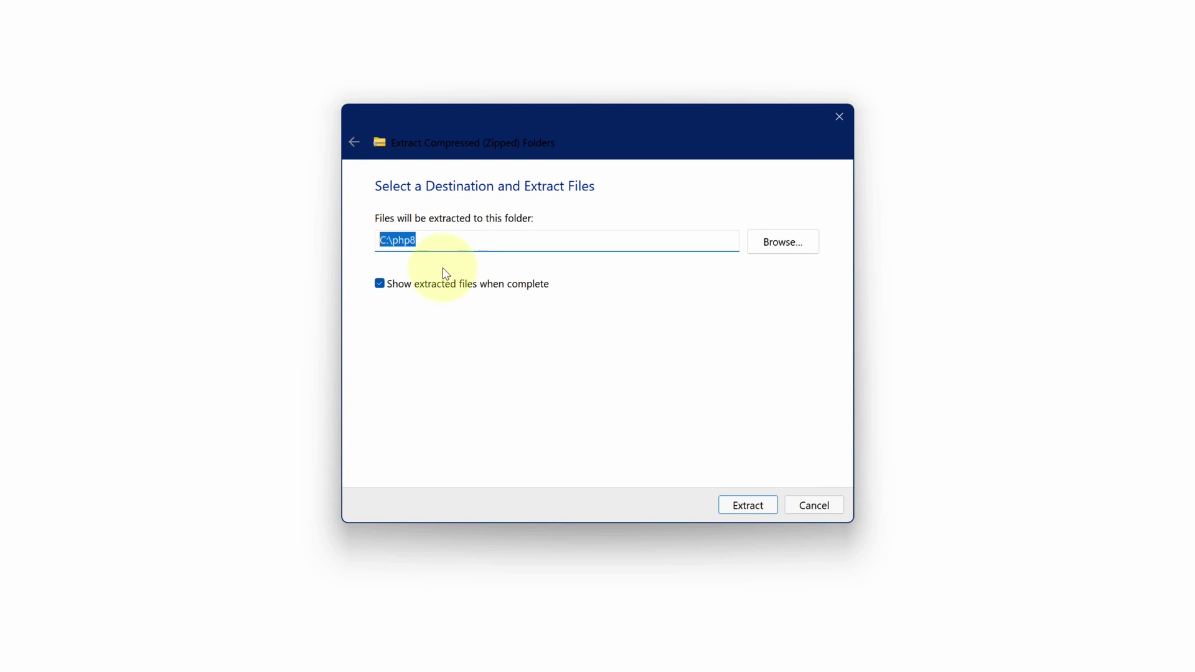
{"action": "left_click", "coordinate": [740, 507]}
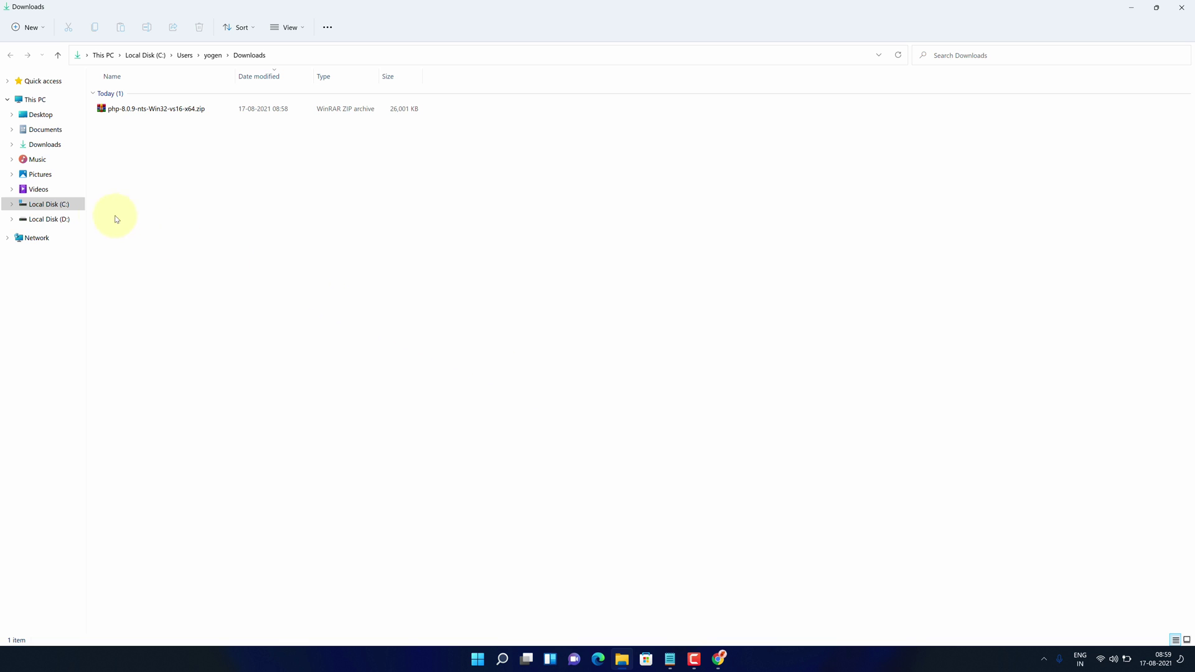
Step: Open C:\php8, copy its folder path, then close File Explorer and Chrome
{"action": "left_click", "coordinate": [54, 207]}
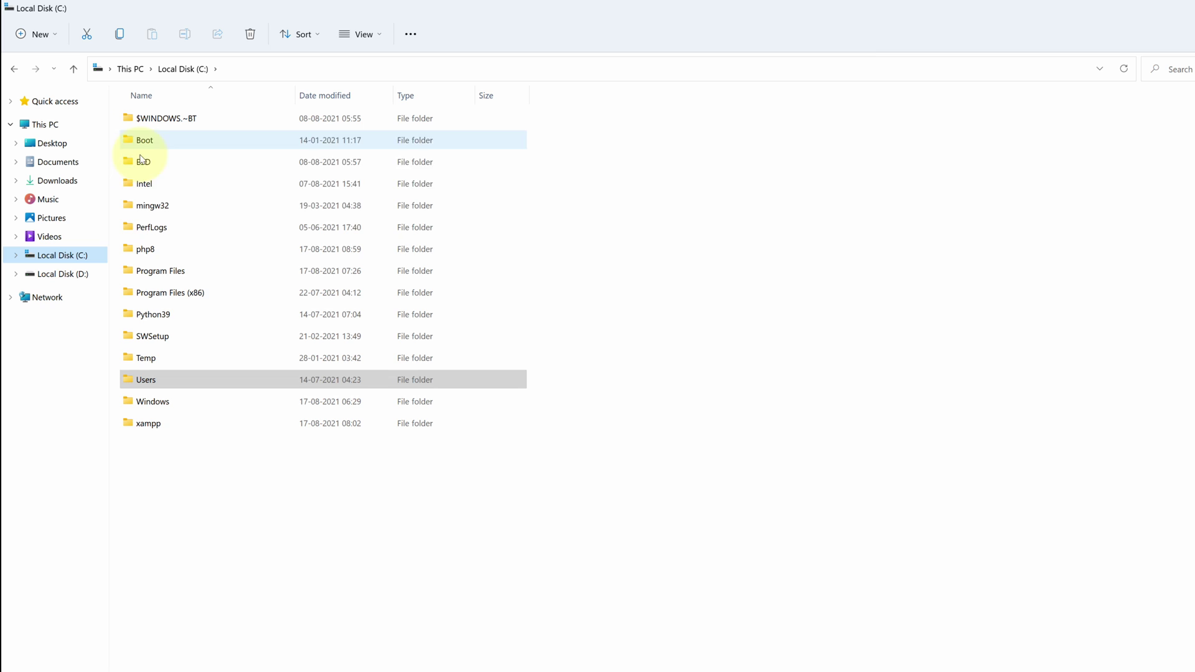
{"action": "left_click", "coordinate": [165, 254]}
{"action": "double_click", "coordinate": [165, 254]}
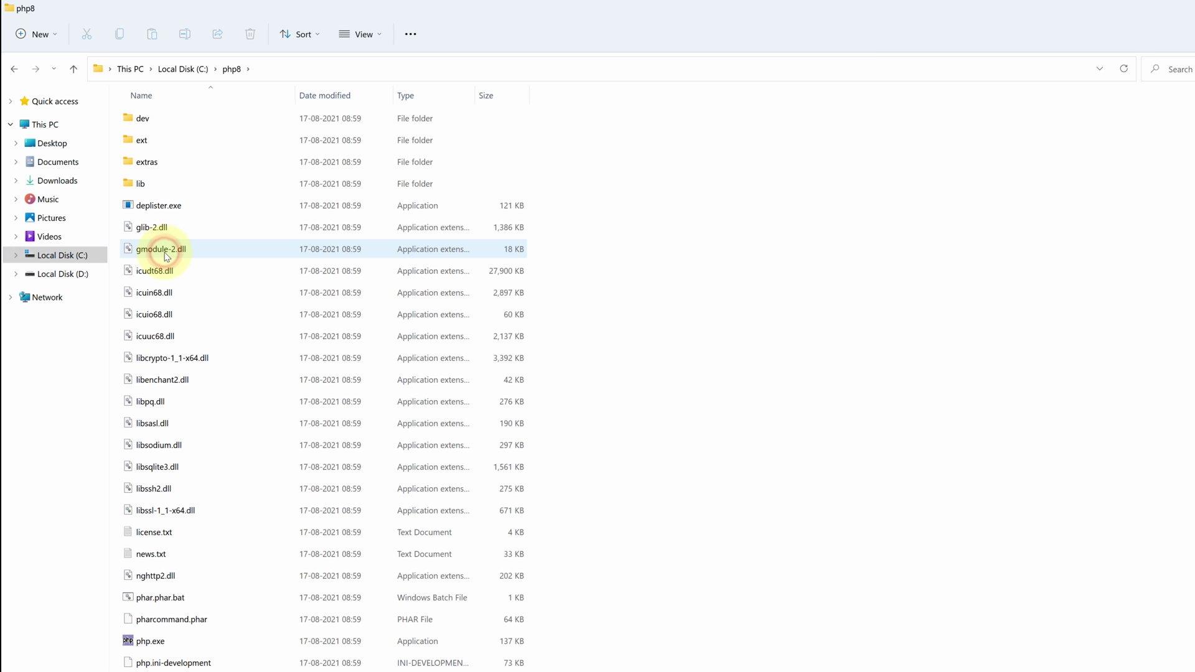
{"action": "left_click", "coordinate": [262, 67]}
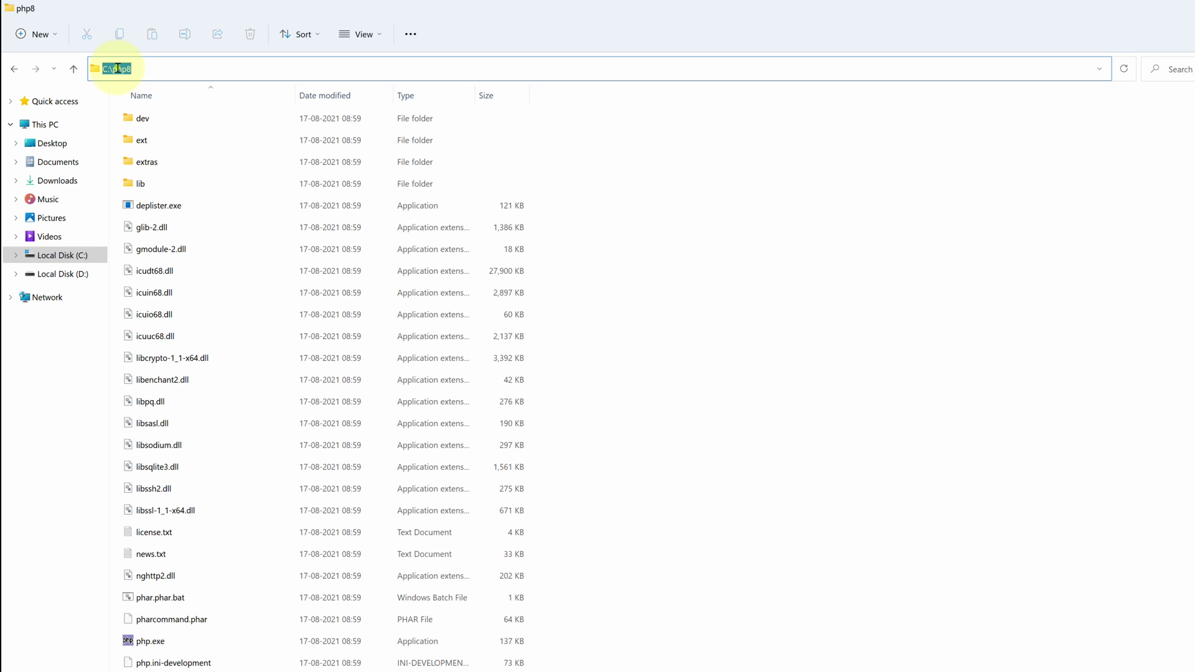
{"action": "right_click", "coordinate": [117, 68]}
{"action": "left_click", "coordinate": [127, 110]}
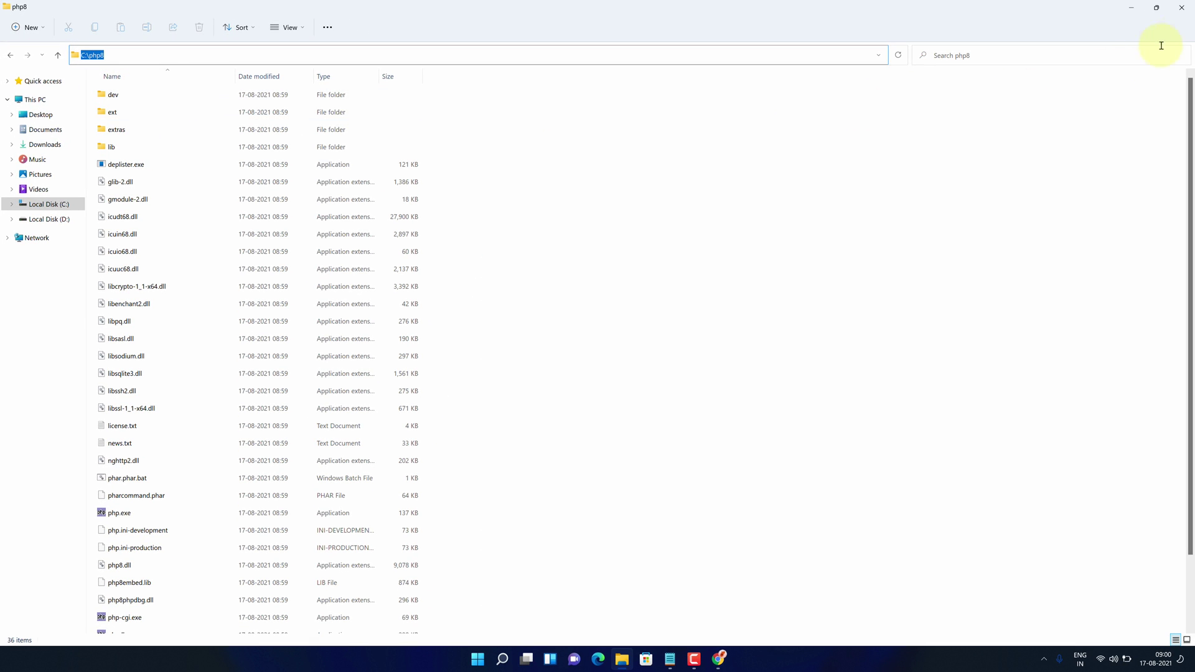
{"action": "left_click", "coordinate": [1181, 8]}
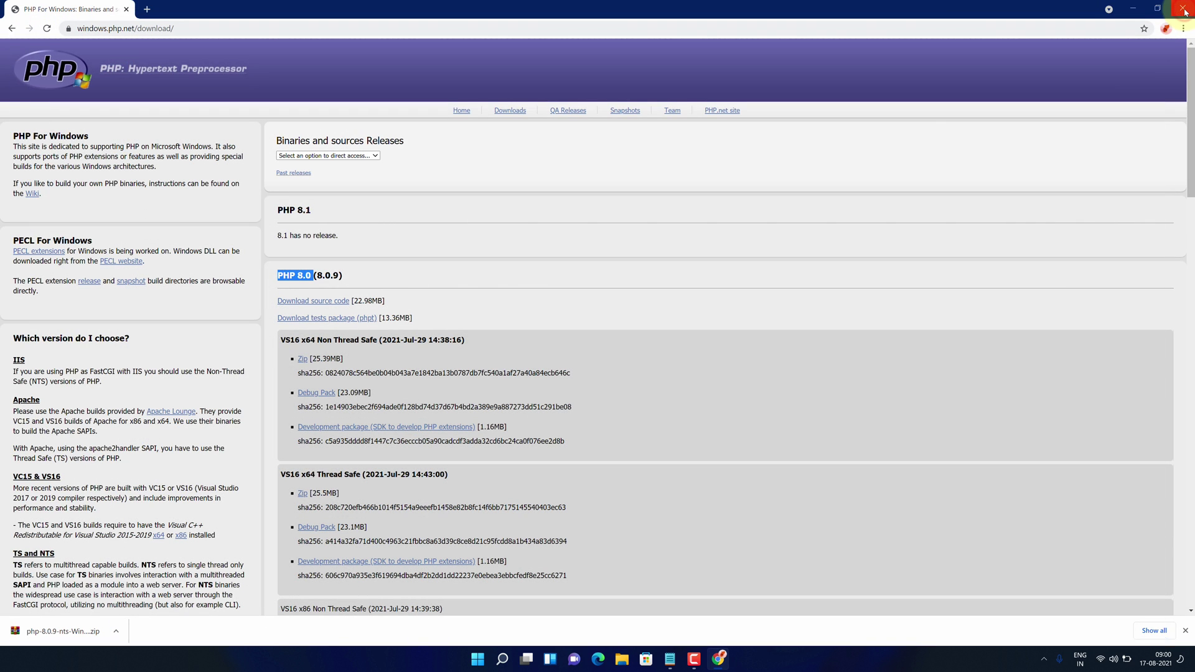
{"action": "left_click", "coordinate": [1183, 8]}
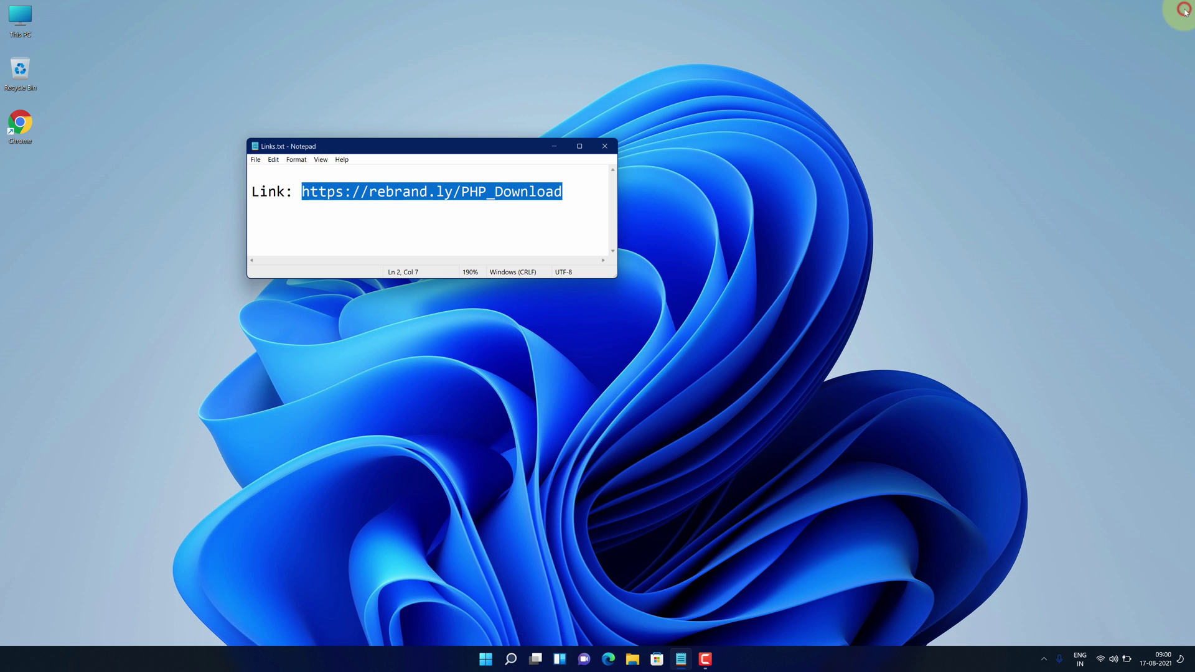
Step: Minimize Links.txt and open the Environment Variables dialog by searching 'environment variables'
{"action": "left_click", "coordinate": [553, 149]}
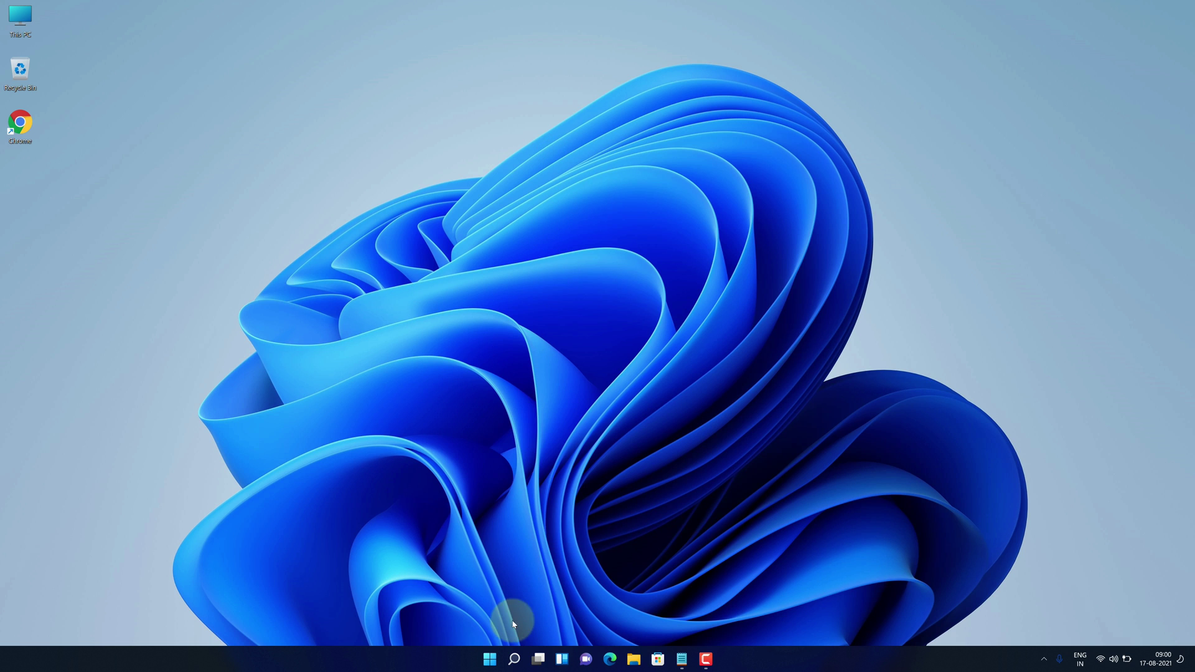
{"action": "left_click", "coordinate": [514, 658]}
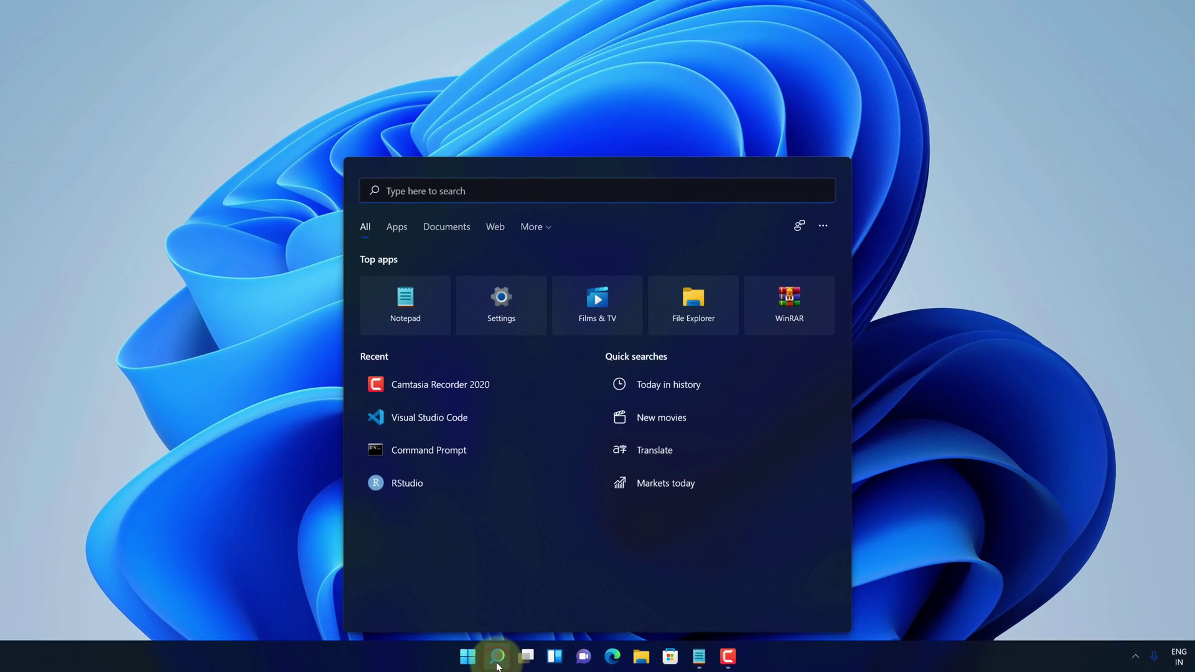
{"action": "type", "text": "environment variables"}
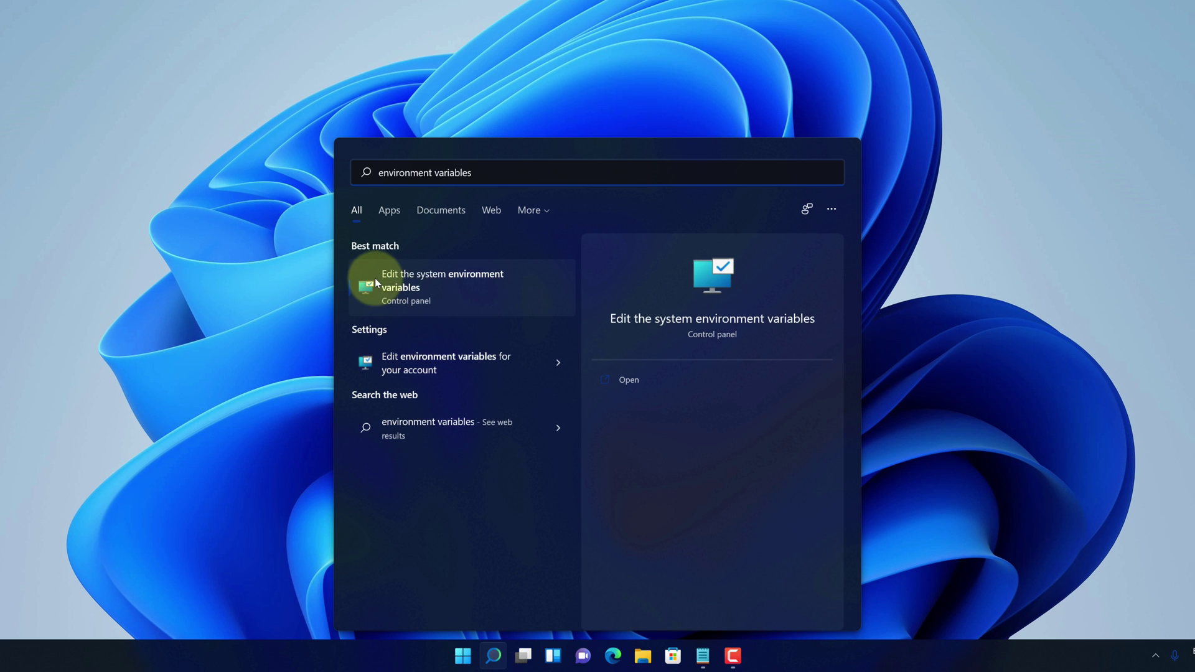
{"action": "left_click", "coordinate": [456, 290]}
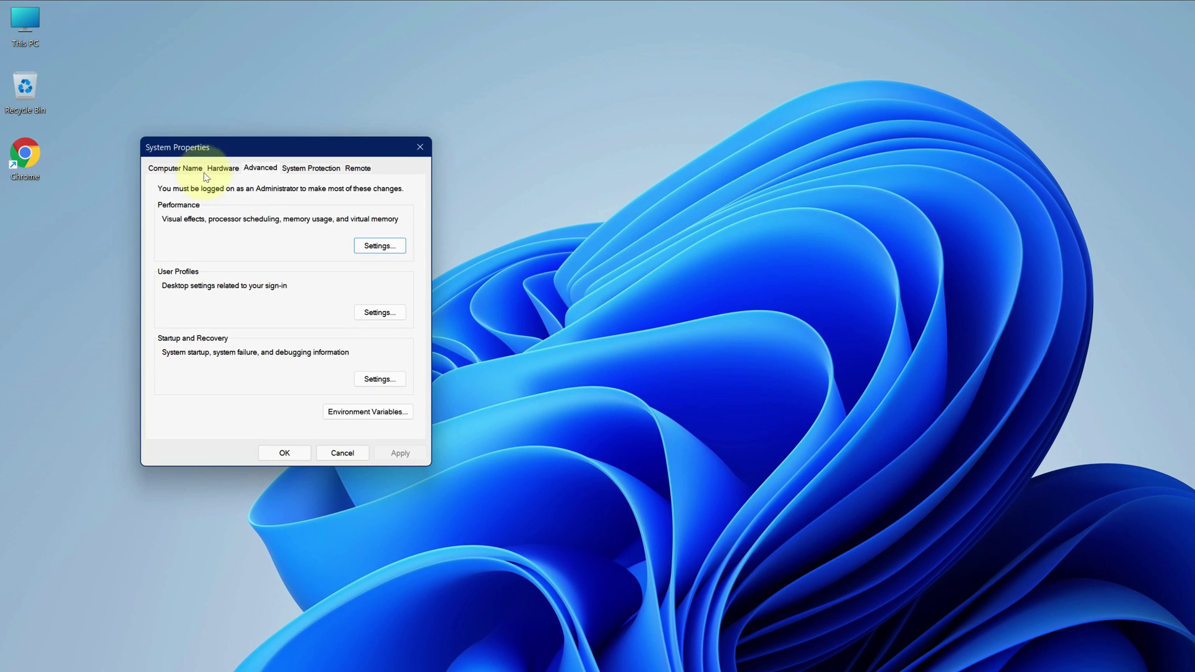
{"action": "left_click", "coordinate": [359, 417]}
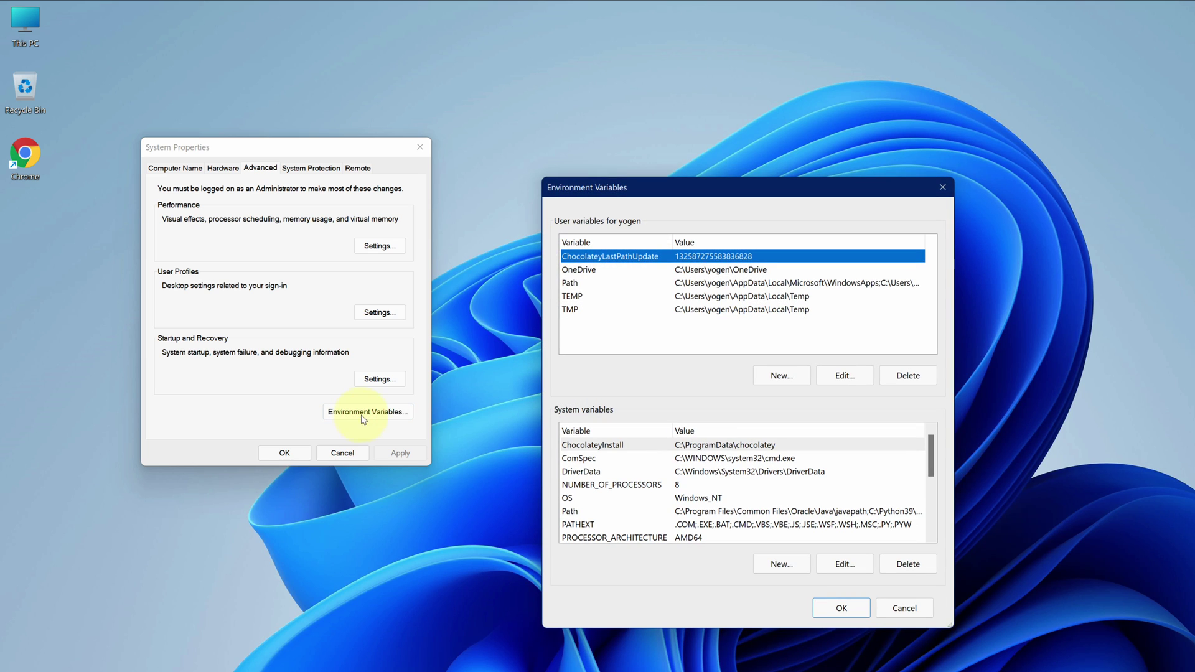
Step: Add a new C:\php8 entry to the user Path variable and confirm all dialogs
{"action": "left_click", "coordinate": [588, 284]}
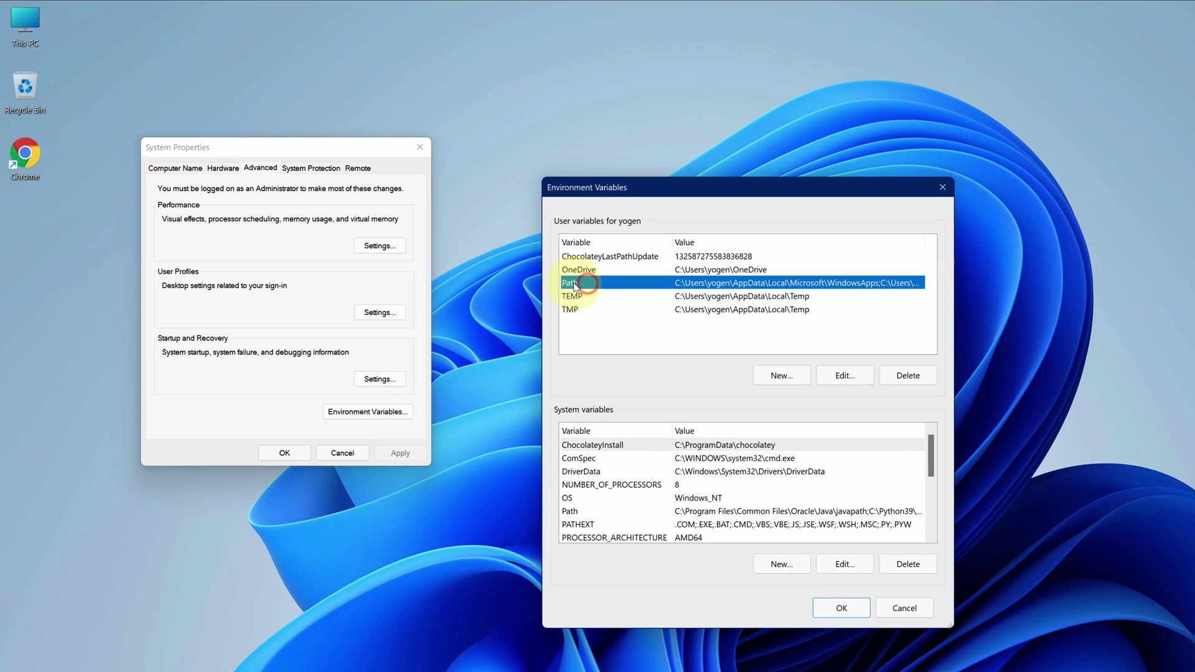
{"action": "left_click", "coordinate": [845, 377]}
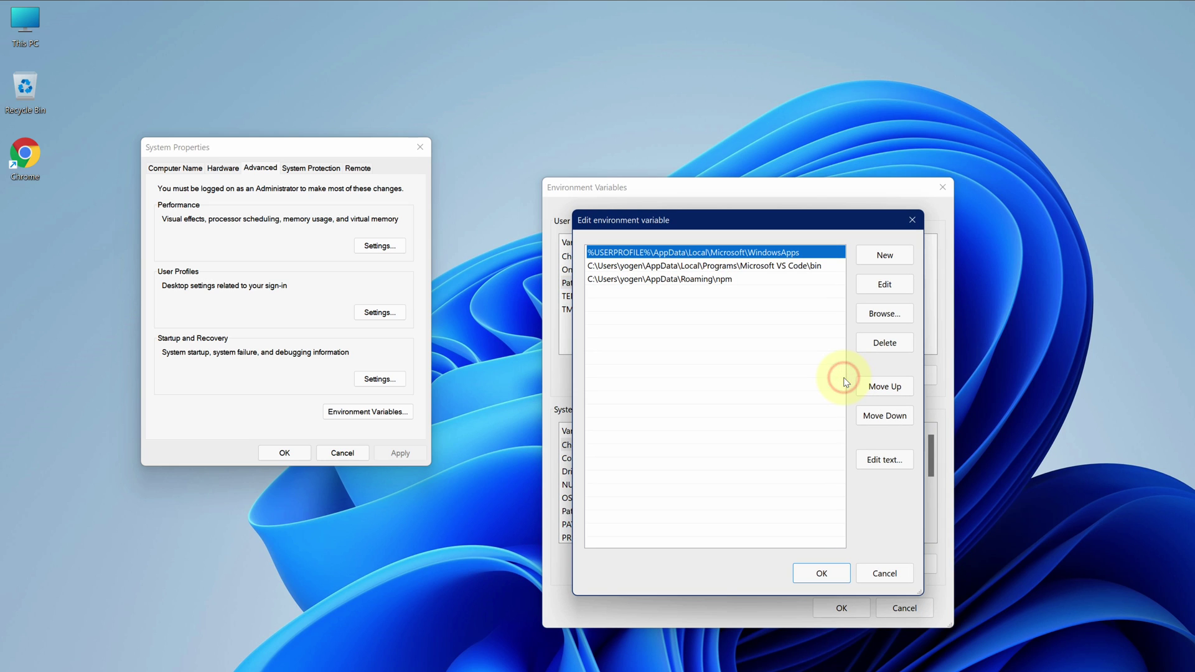
{"action": "left_click", "coordinate": [879, 258]}
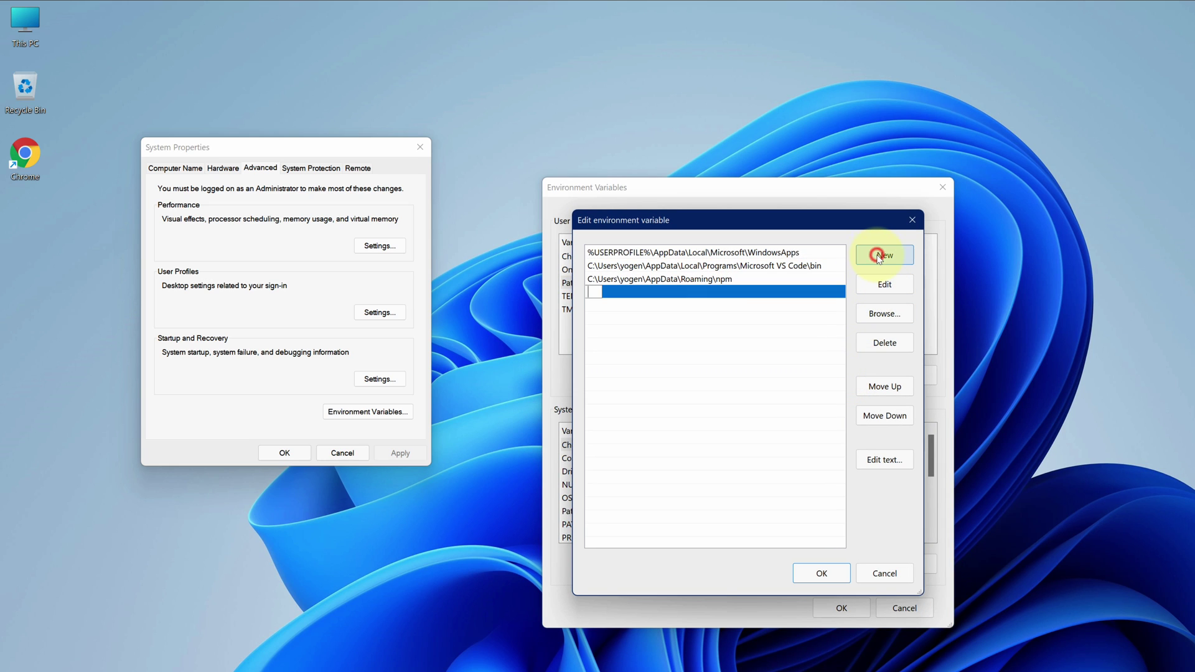
{"action": "left_click", "coordinate": [591, 293]}
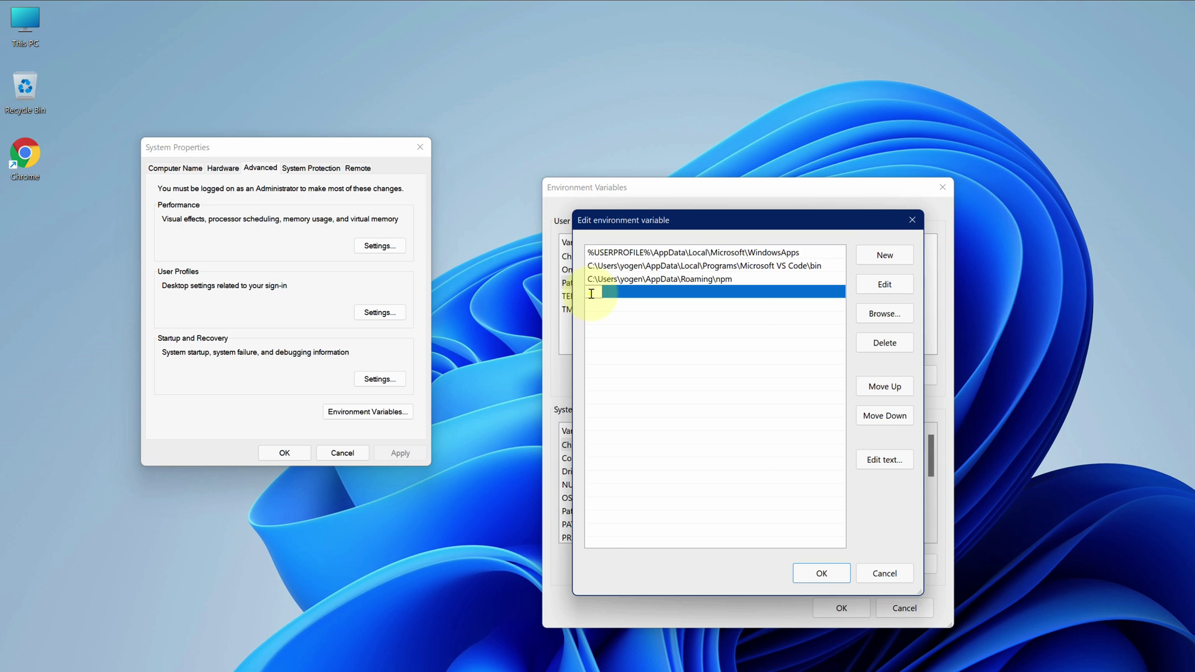
{"action": "right_click", "coordinate": [590, 293]}
{"action": "left_click", "coordinate": [621, 354]}
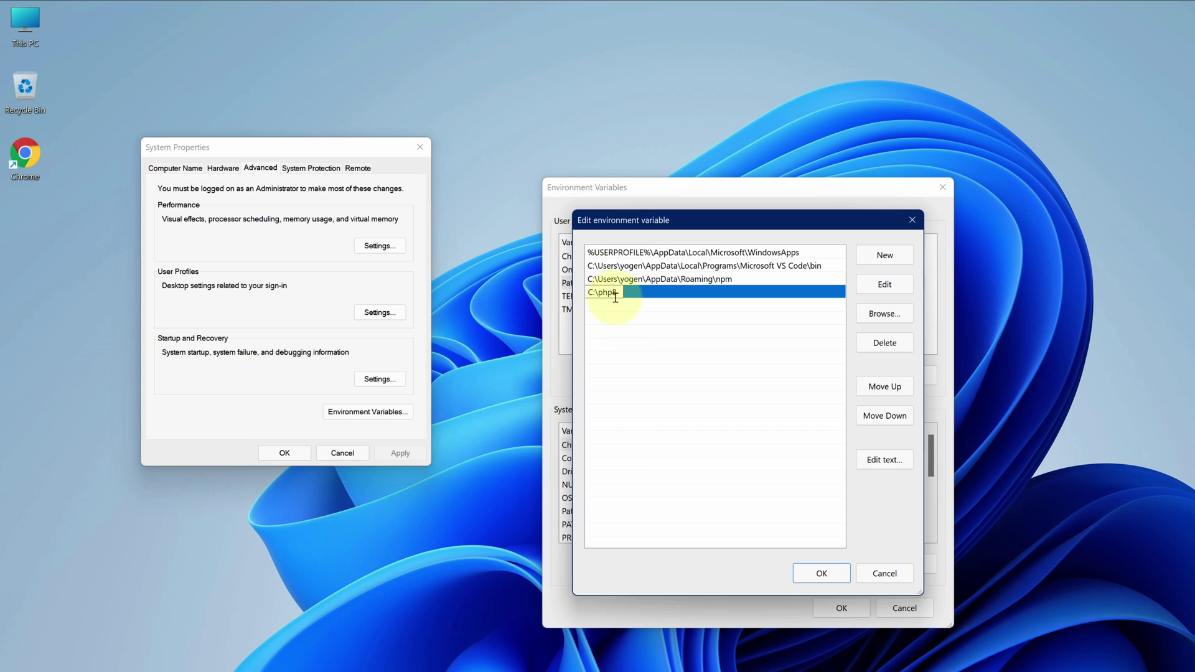
{"action": "left_click", "coordinate": [810, 573]}
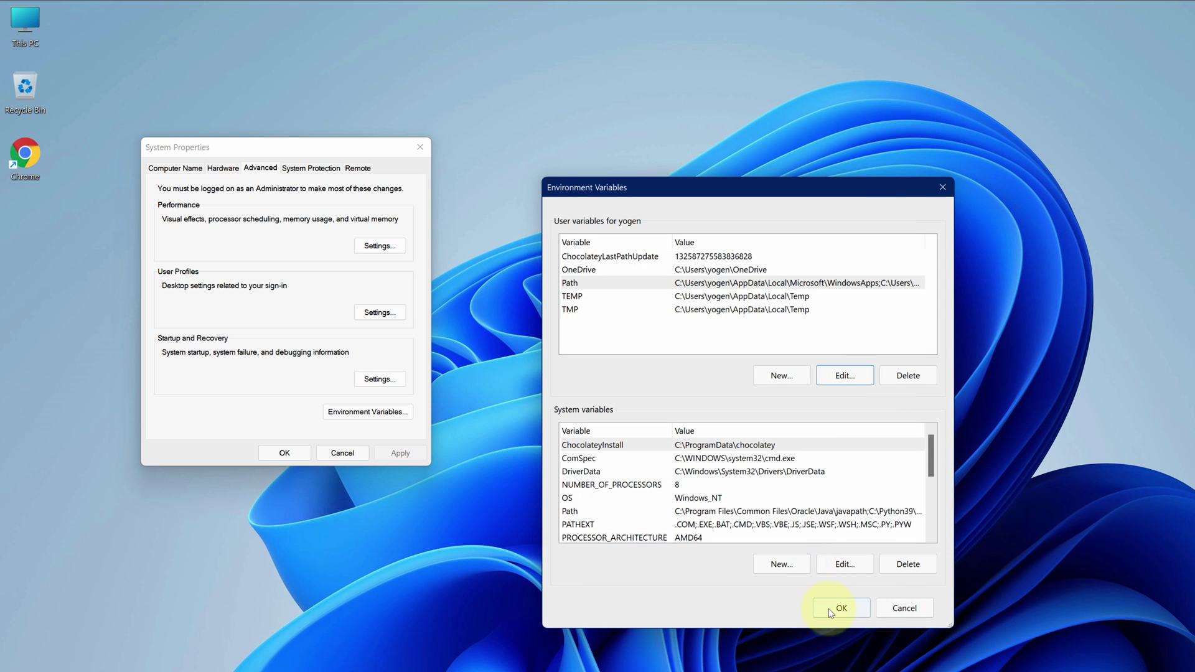
{"action": "left_click", "coordinate": [830, 612]}
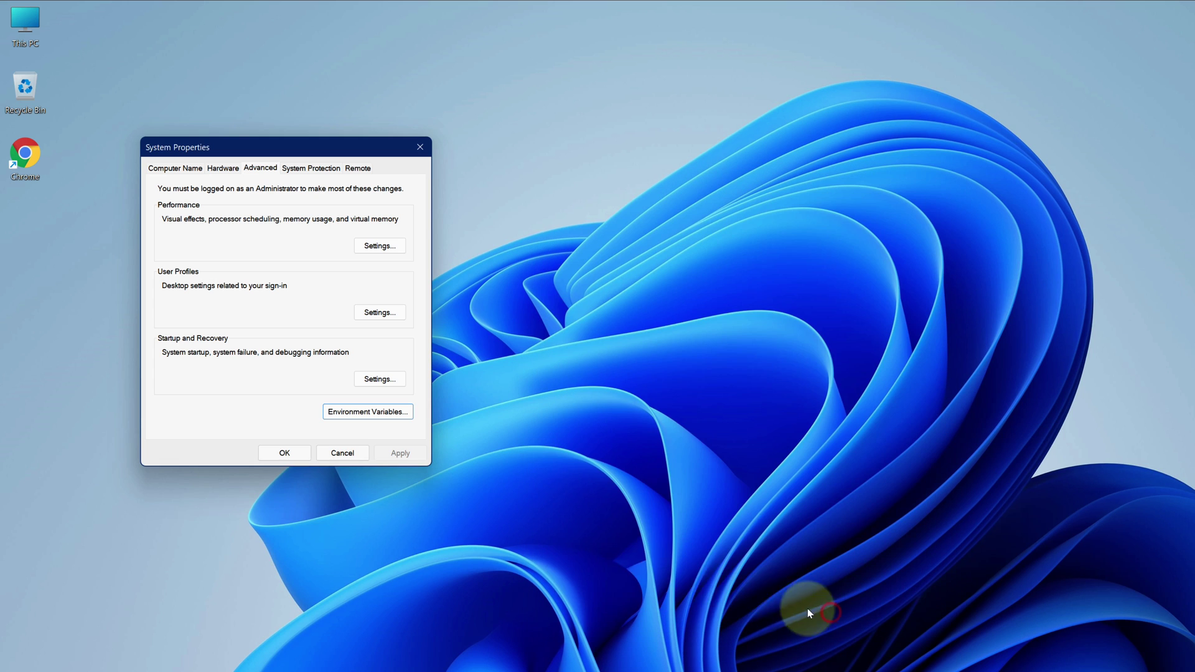
{"action": "left_click", "coordinate": [279, 457]}
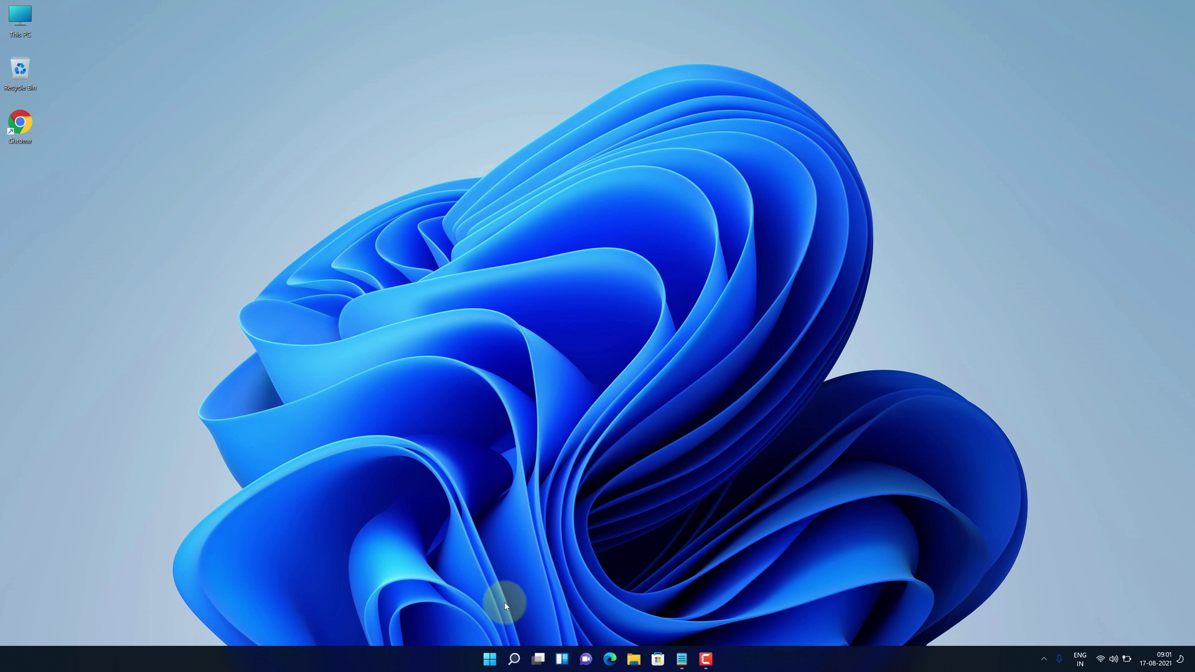
Step: Launch Command Prompt via 'cmd' search, run php --version, and highlight the PHP 8.0.9 output
{"action": "left_click", "coordinate": [509, 658]}
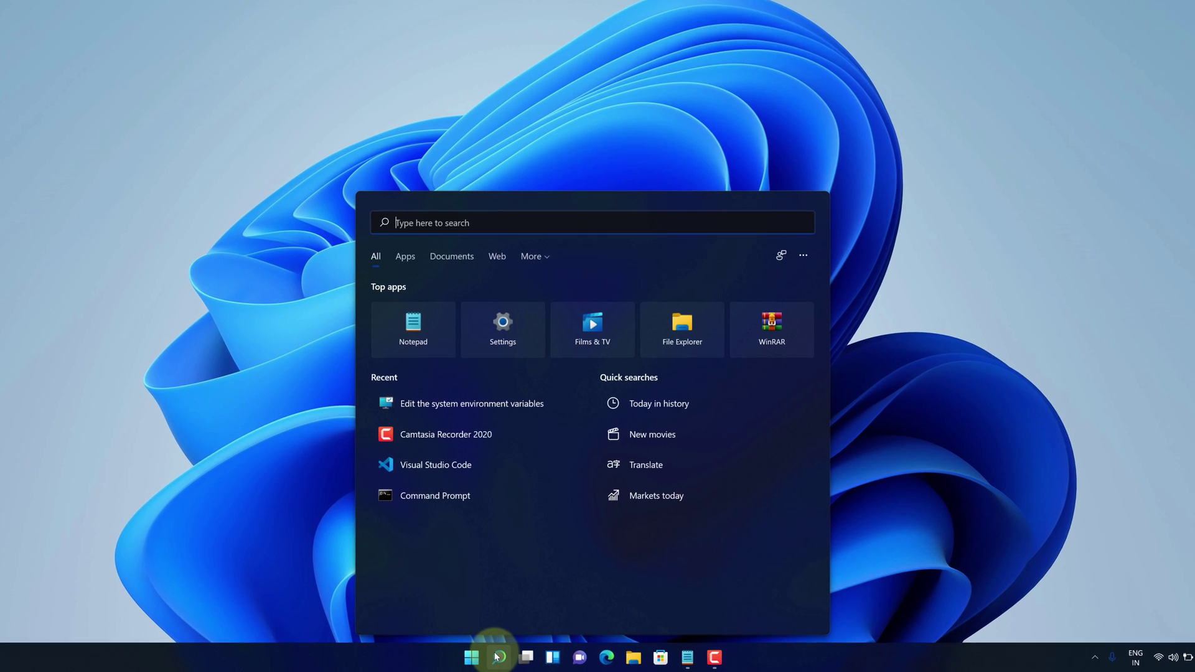
{"action": "type", "text": "cmd"}
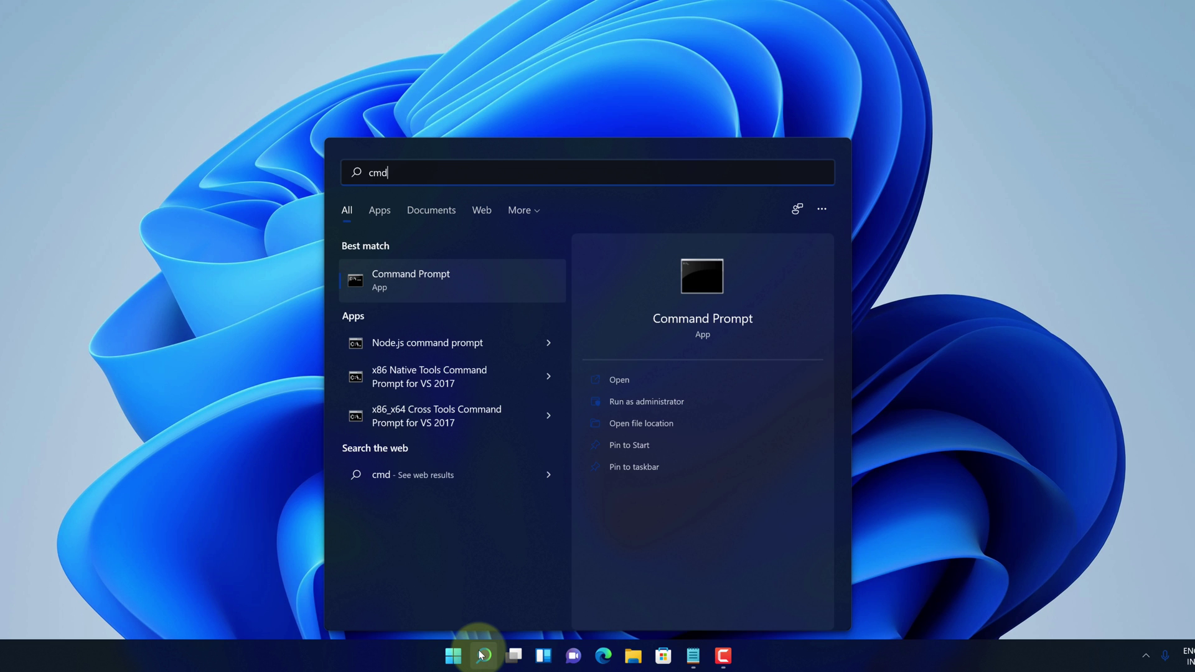
{"action": "left_click", "coordinate": [405, 278]}
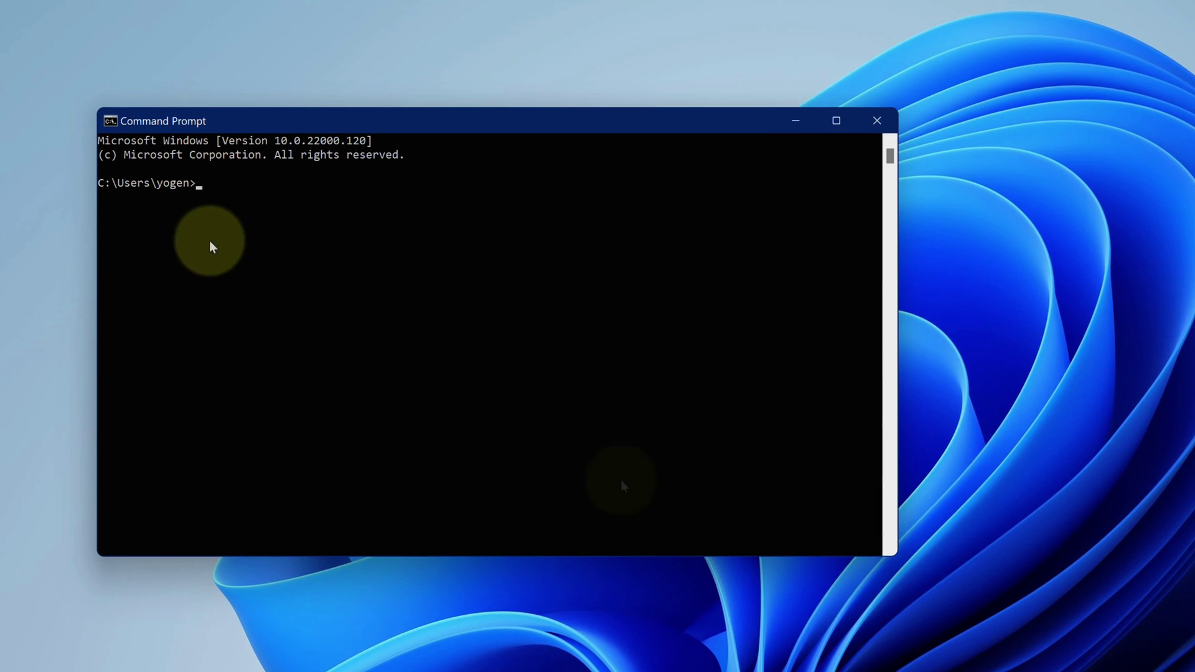
{"action": "type", "text": "php"}
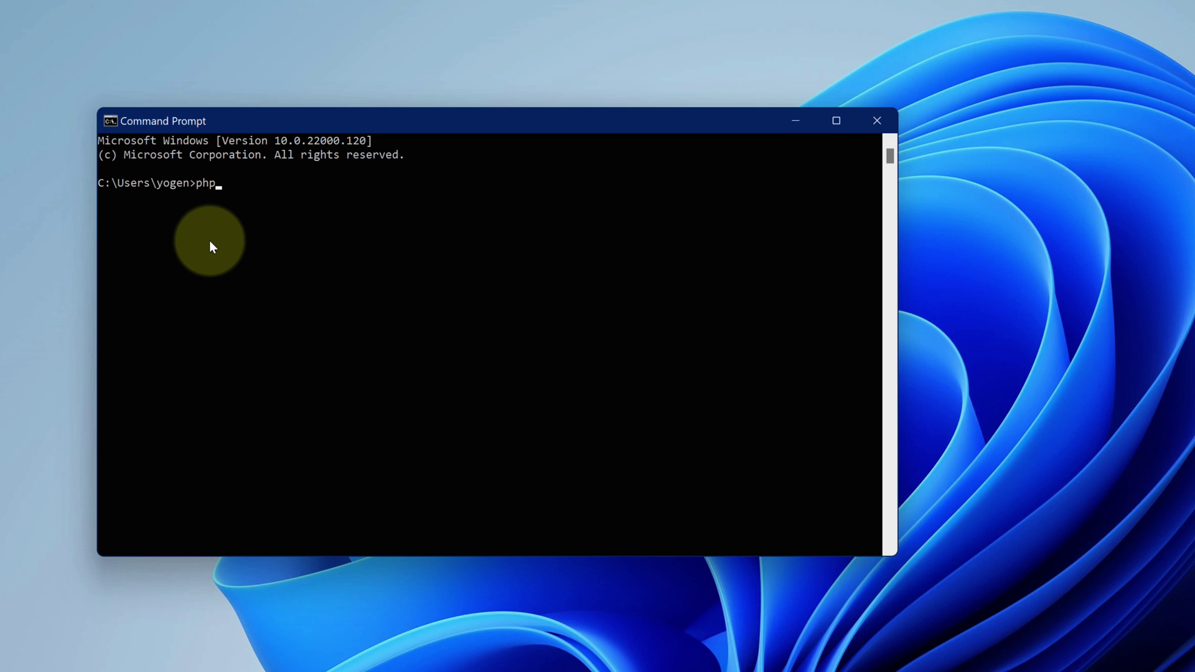
{"action": "type", "text": " --version"}
{"action": "key", "text": "Return"}
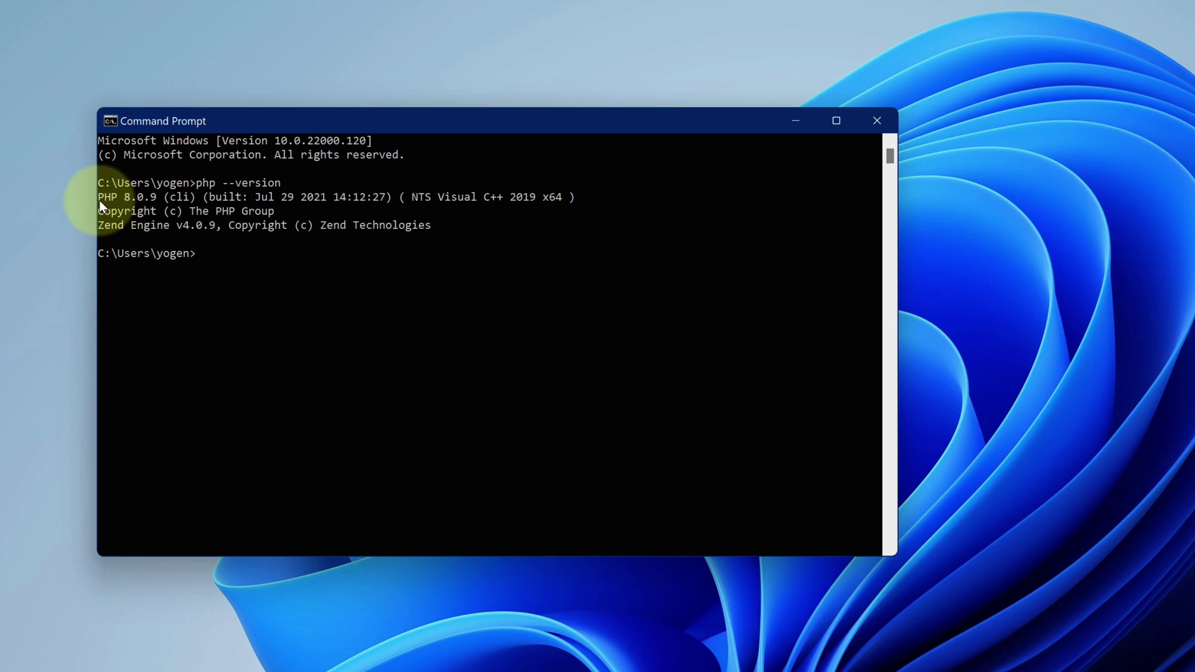
{"action": "left_click_drag", "start_coordinate": [99, 199], "coordinate": [155, 200]}
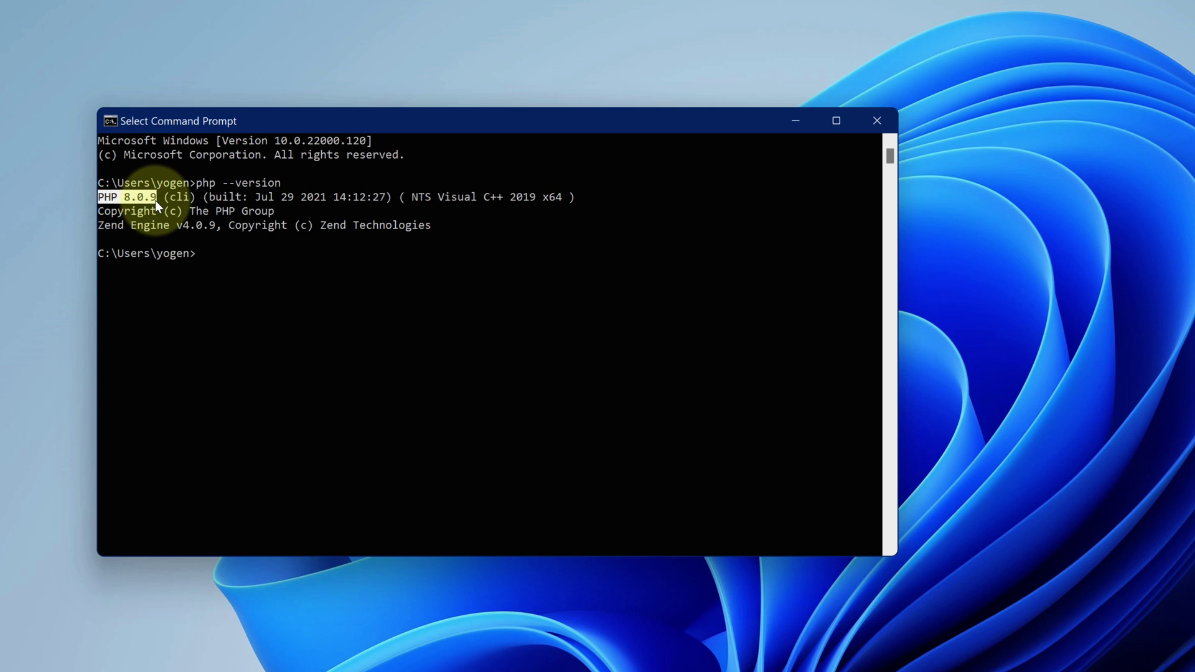